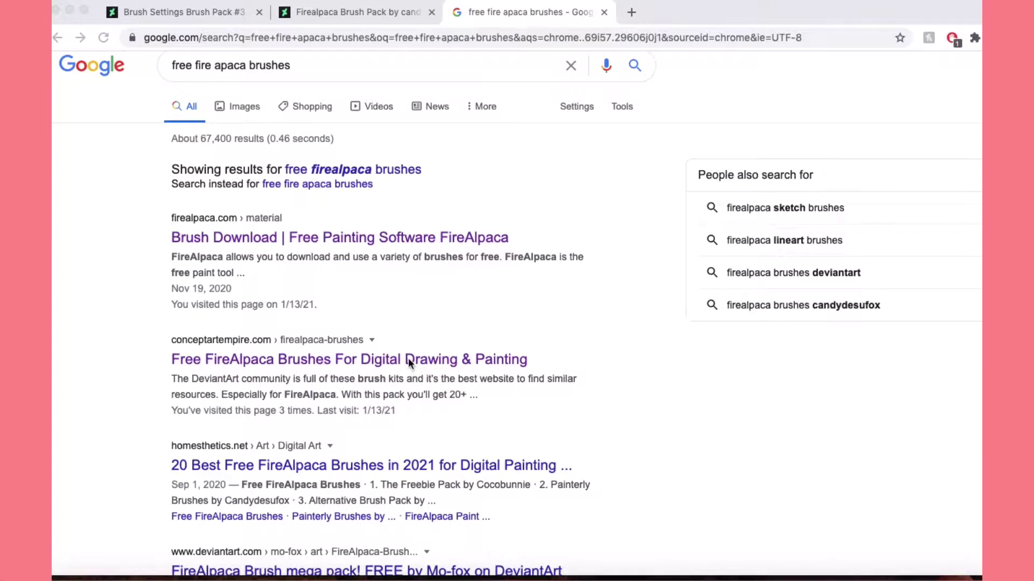
# Open the Concept Art Empire result 'Free FireAlpaca Brushes For Digital Drawing & Painting'.
pyautogui.click(353, 361)
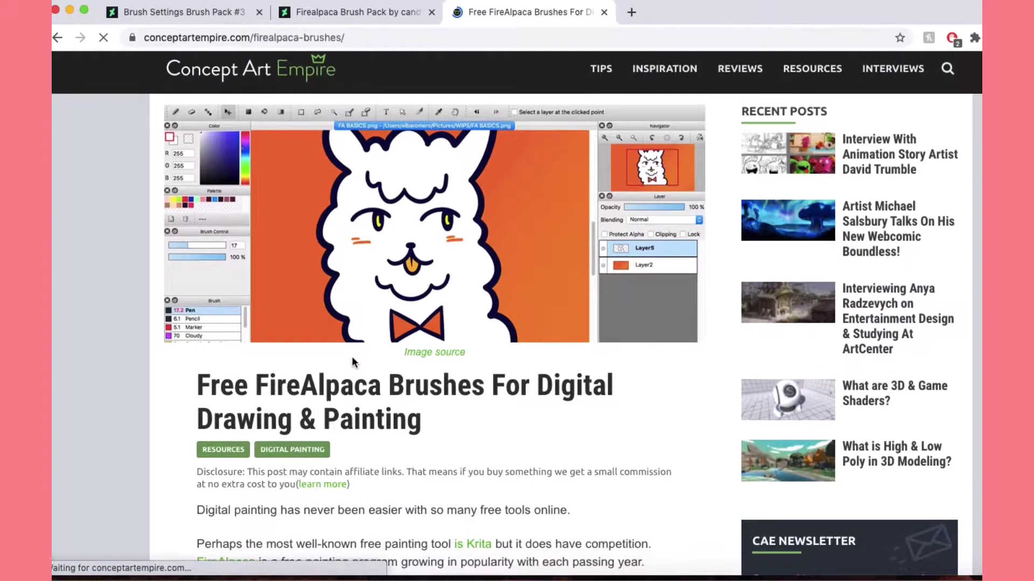
# Scroll through the article's FireAlpaca brush list to the Cloud Brushes section.
pyautogui.scroll(-3, 352, 362)
pyautogui.scroll(-15, 353, 361)
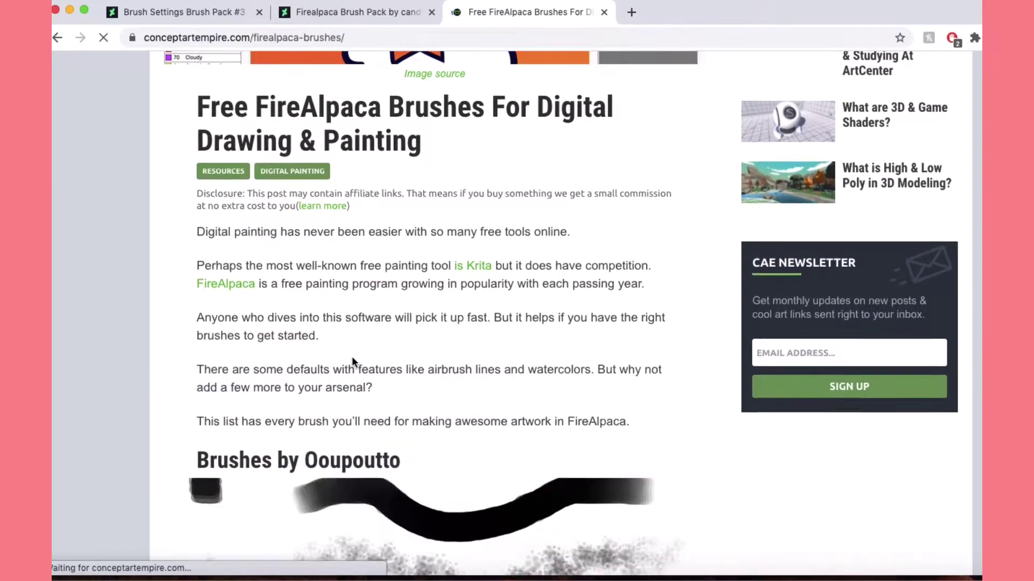
pyautogui.scroll(-12, 353, 358)
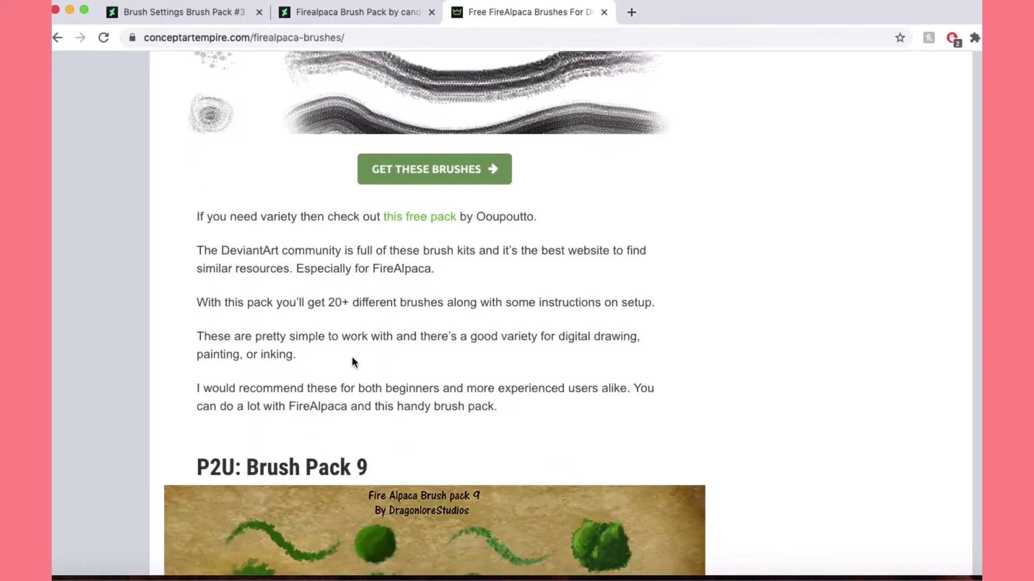
pyautogui.scroll(-10, 354, 364)
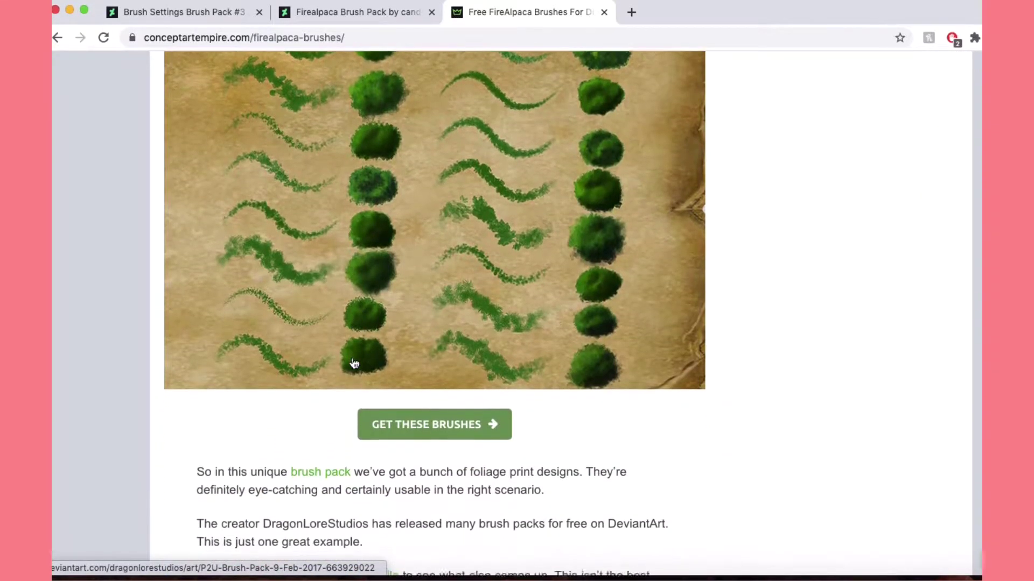
pyautogui.scroll(20, 354, 363)
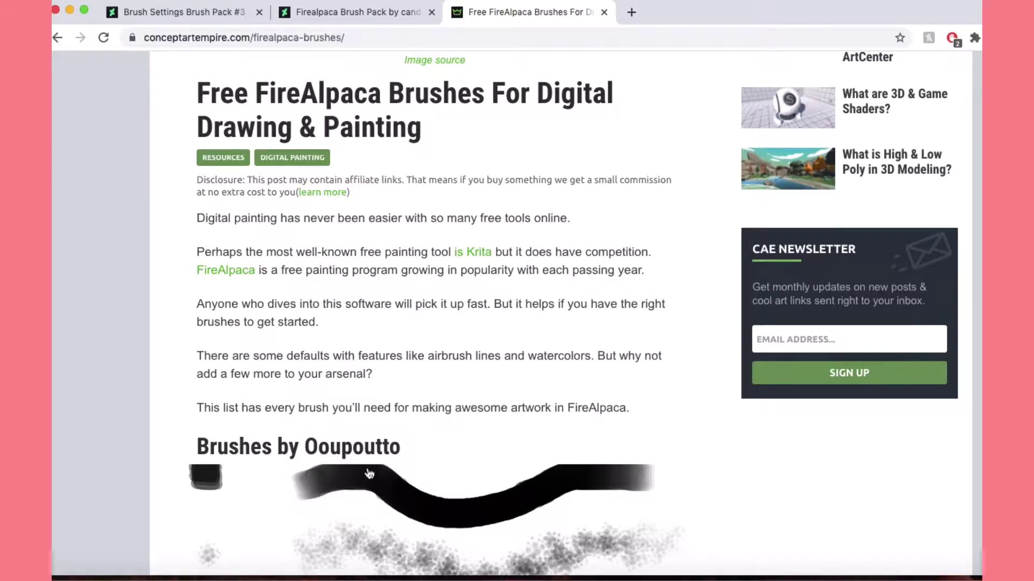
pyautogui.scroll(-12, 369, 474)
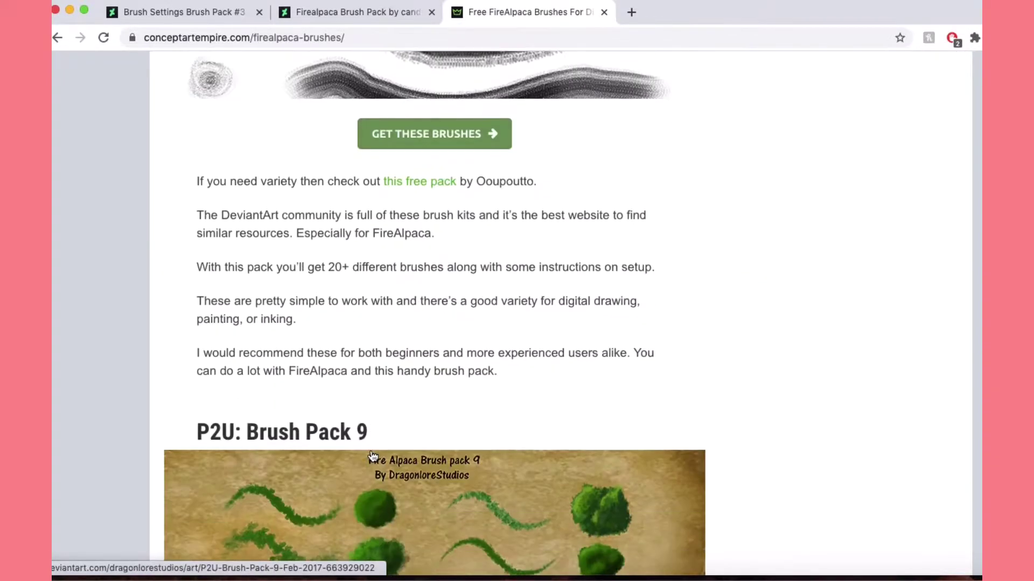
pyautogui.scroll(-2, 372, 457)
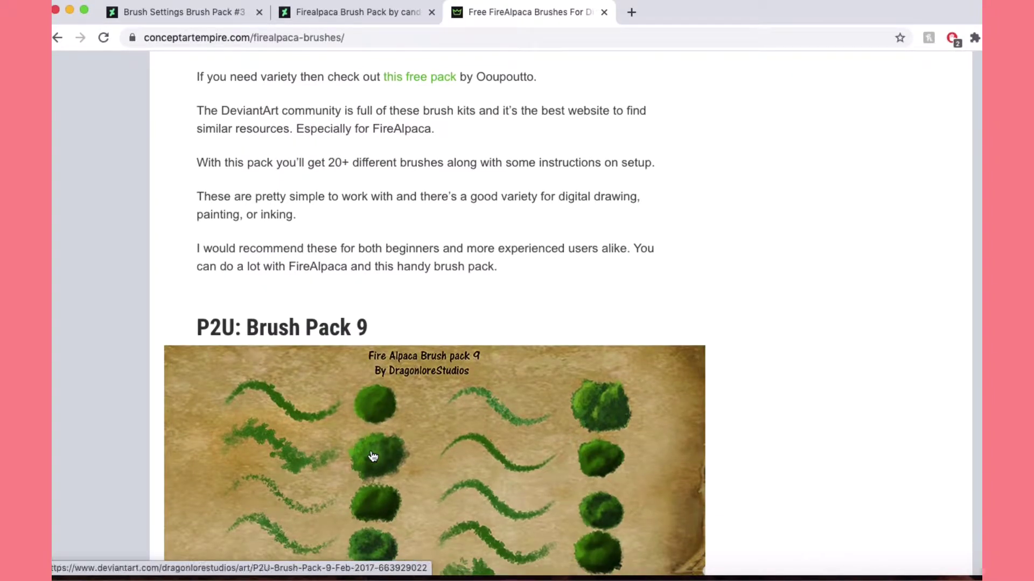
pyautogui.scroll(-10, 535, 397)
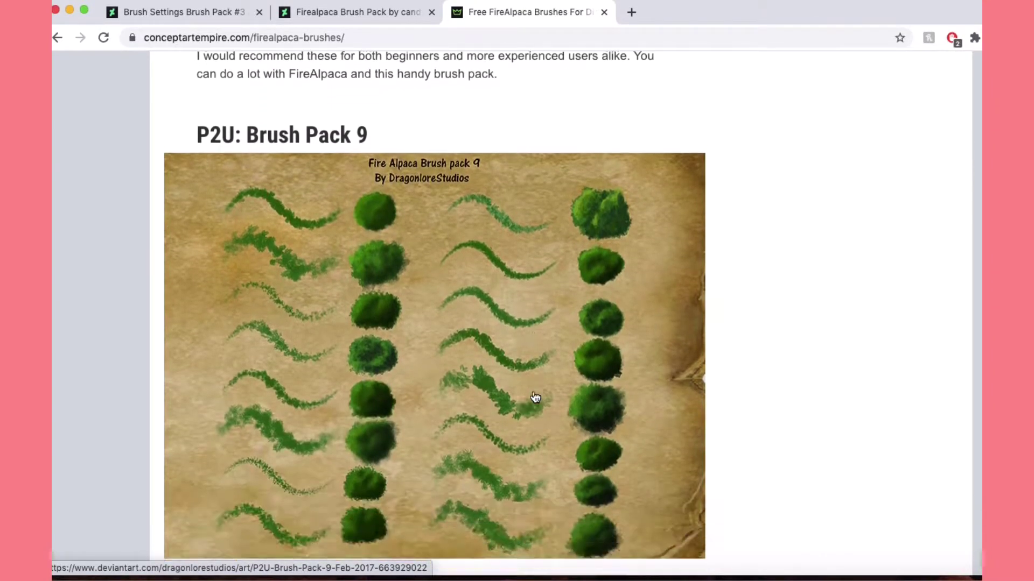
pyautogui.scroll(-1, 533, 390)
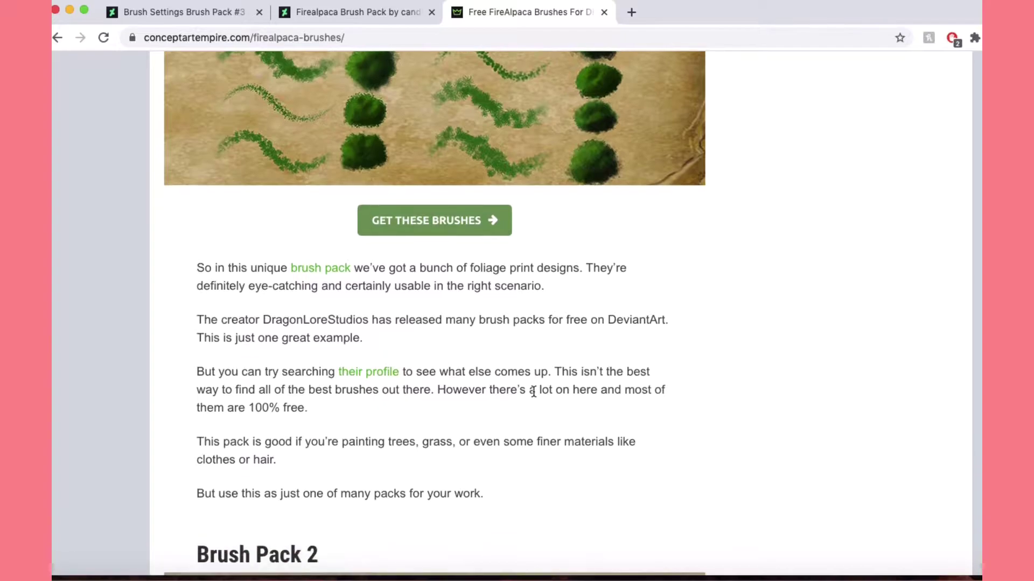
pyautogui.scroll(-9, 533, 390)
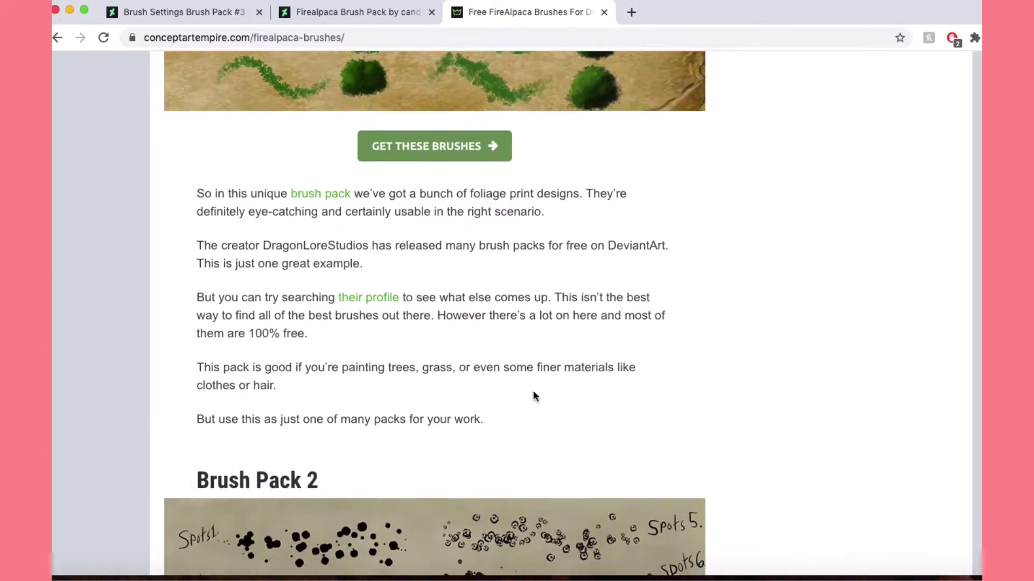
pyautogui.scroll(-14, 534, 397)
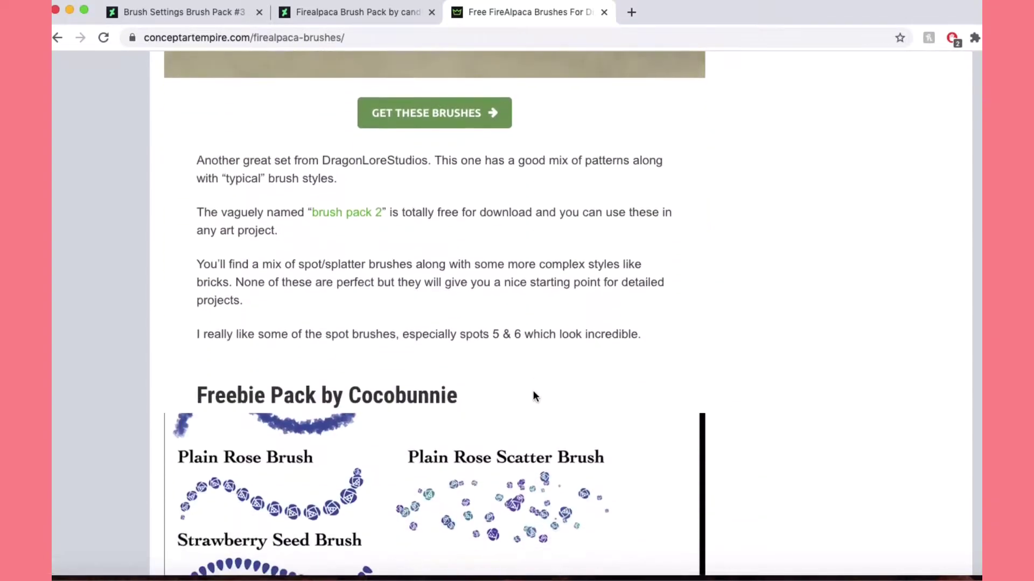
pyautogui.scroll(-17, 439, 269)
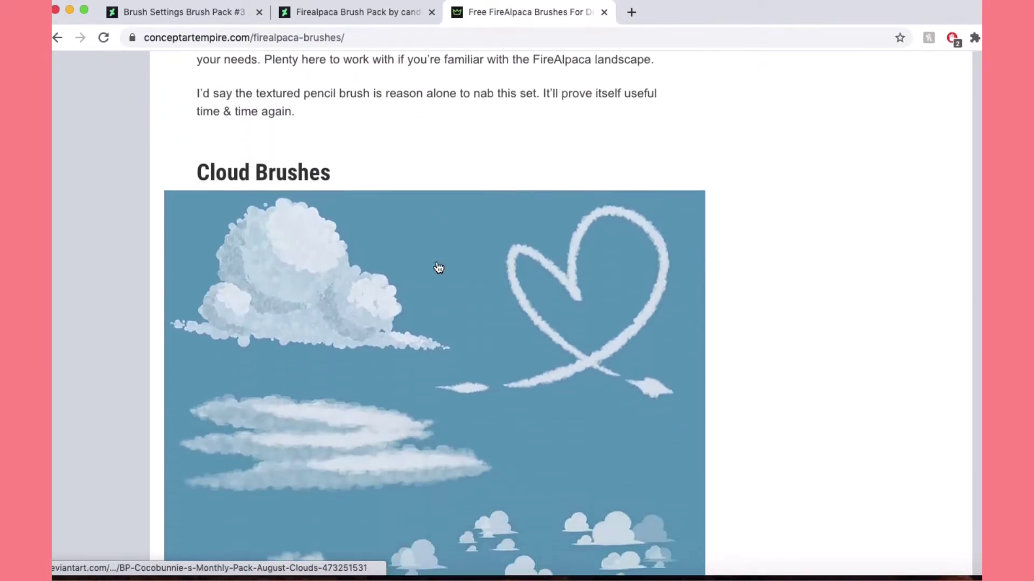
pyautogui.scroll(-15, 438, 267)
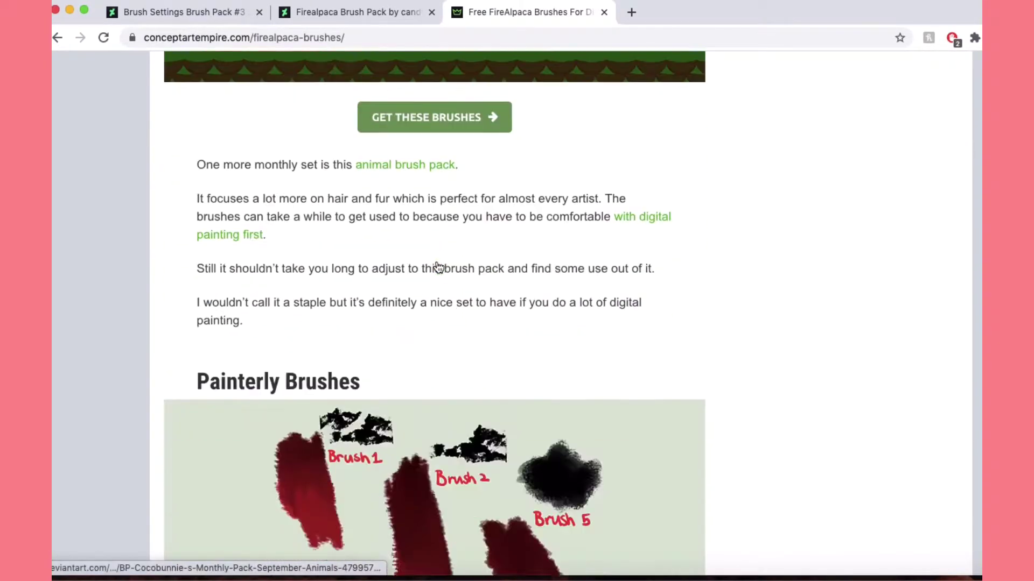
pyautogui.scroll(-20, 438, 267)
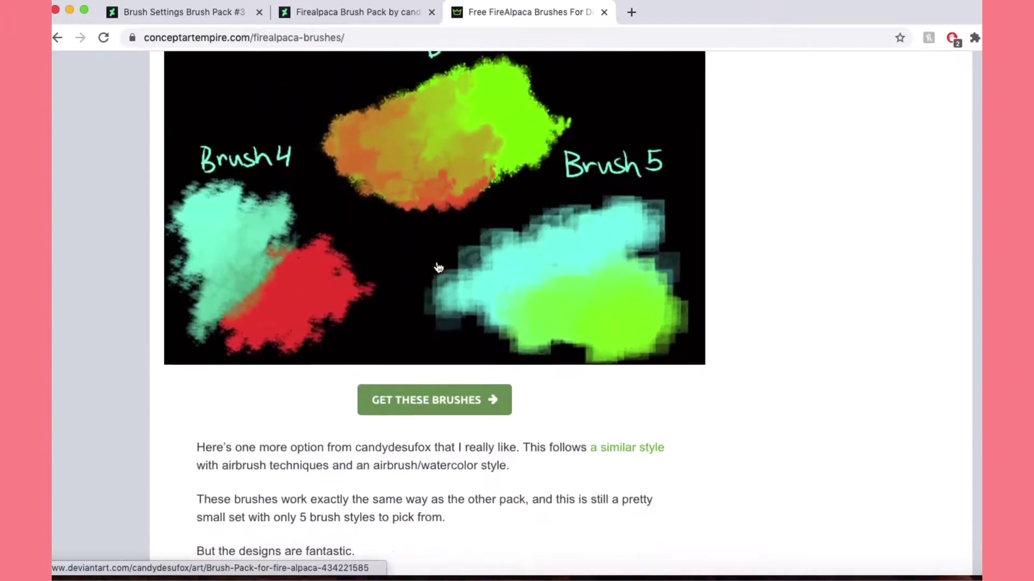
pyautogui.scroll(-14, 436, 266)
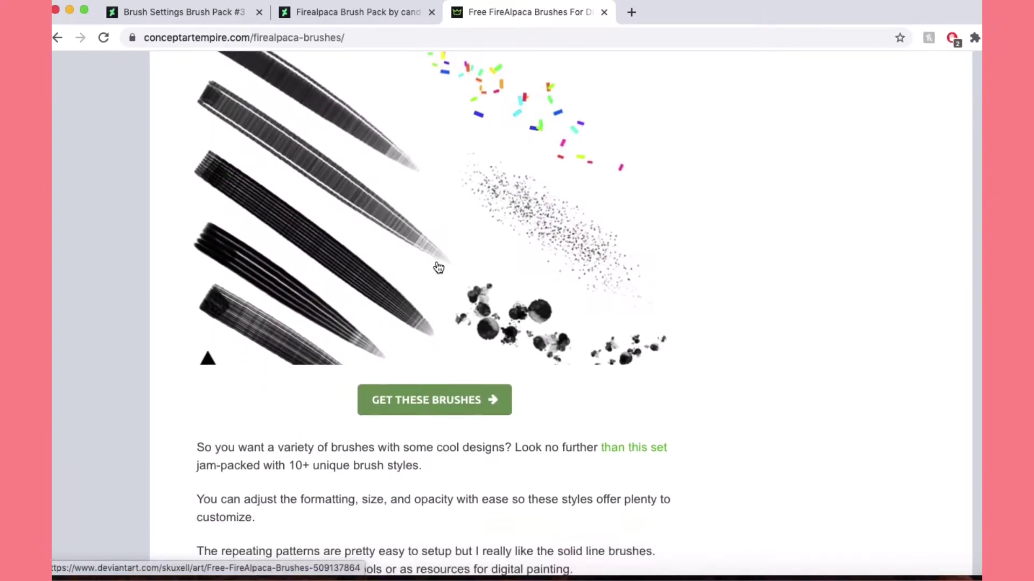
pyautogui.scroll(-20, 436, 266)
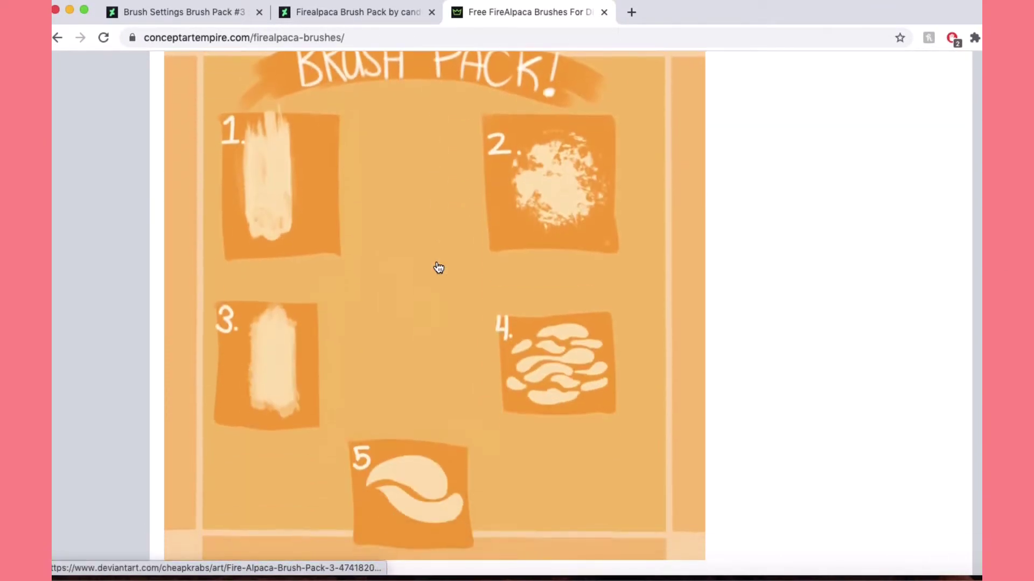
pyautogui.scroll(-20, 436, 266)
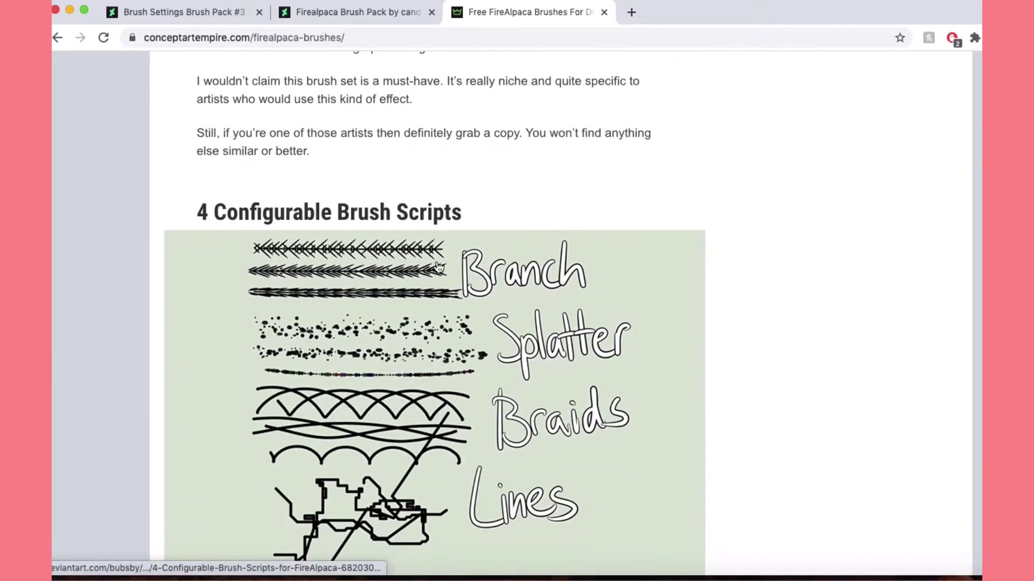
pyautogui.scroll(20, 439, 266)
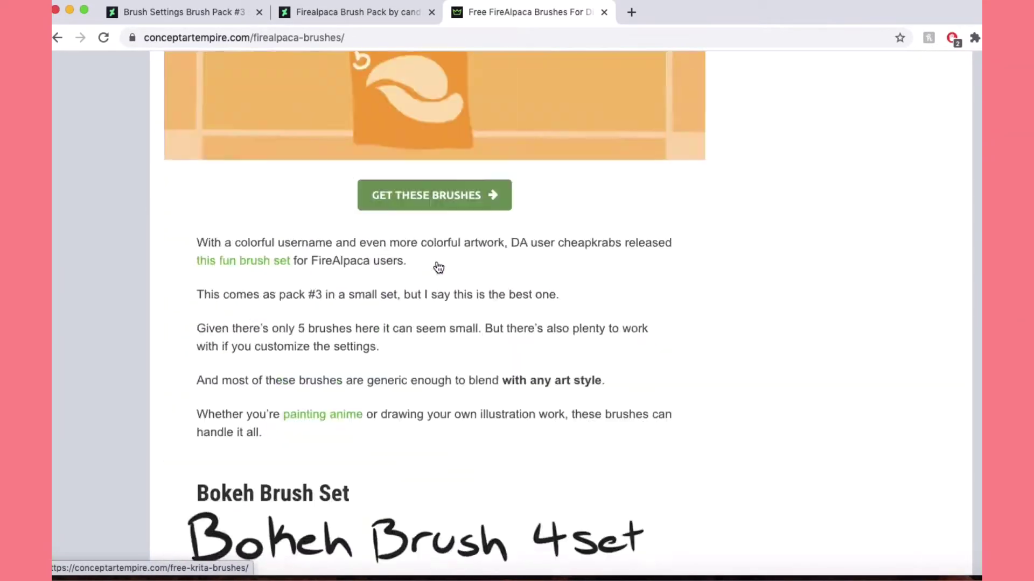
pyautogui.scroll(20, 439, 266)
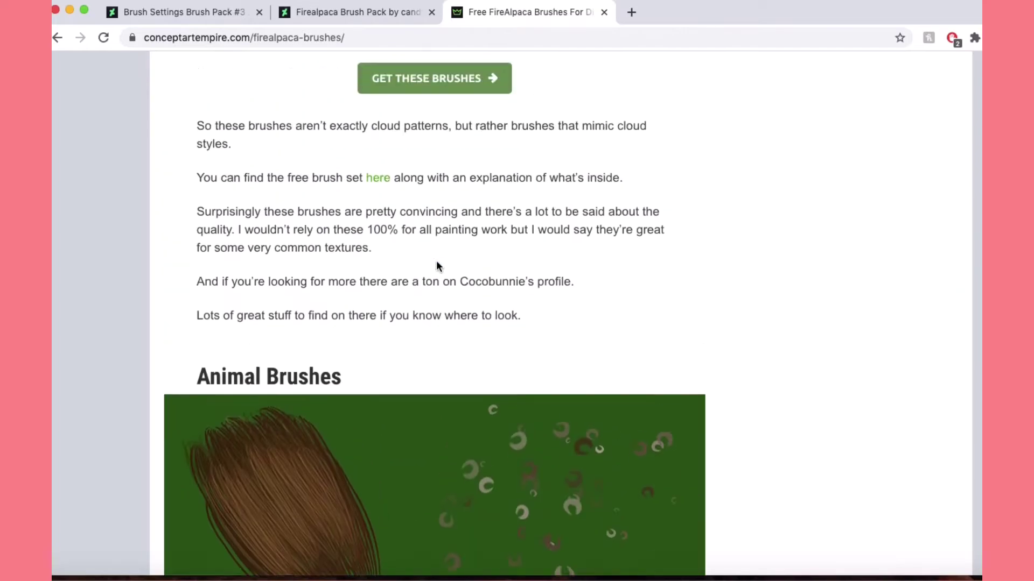
pyautogui.scroll(-3, 439, 267)
pyautogui.scroll(5, 438, 270)
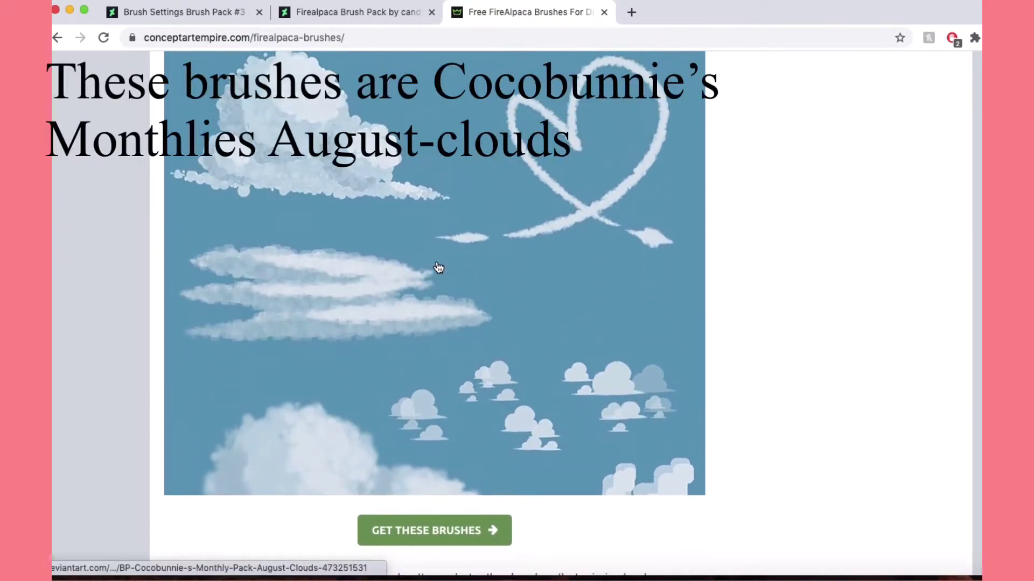
pyautogui.scroll(8, 508, 340)
pyautogui.scroll(-6, 509, 339)
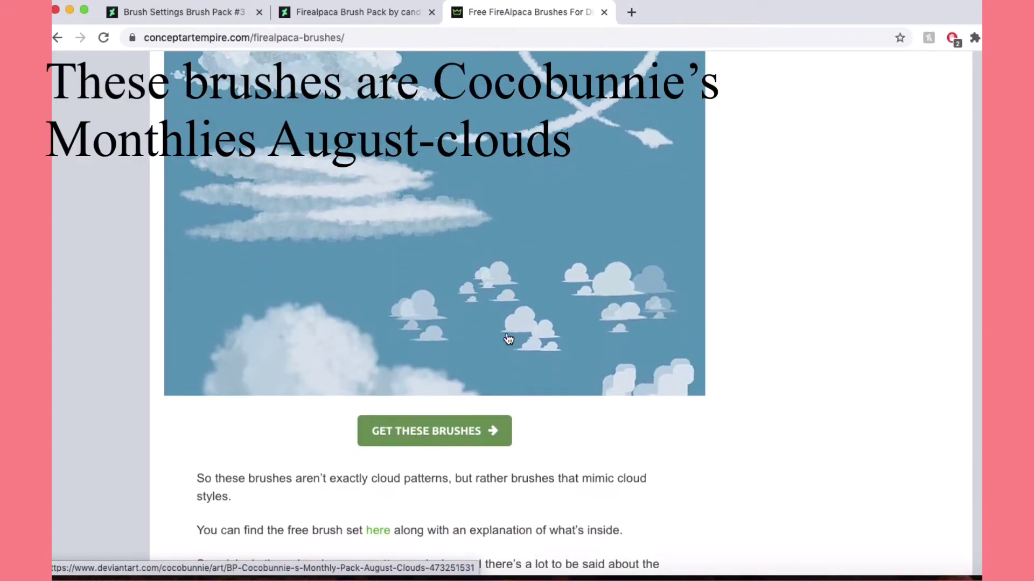
pyautogui.scroll(2, 506, 338)
# Open the August - Clouds DeviantArt page, review its usage rules, and download the pack.
pyautogui.click(476, 501)
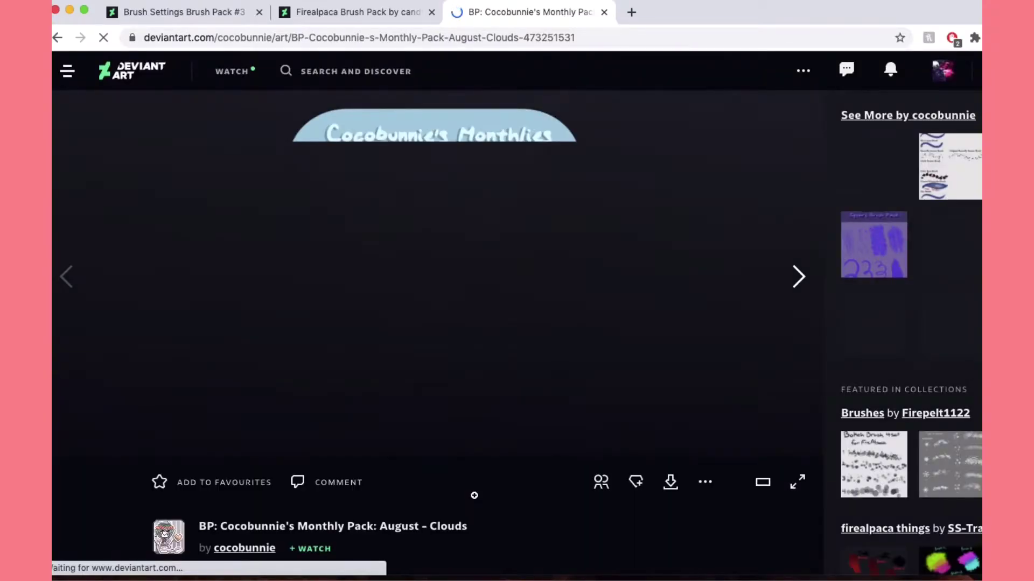
pyautogui.scroll(-2, 576, 390)
pyautogui.scroll(1, 576, 390)
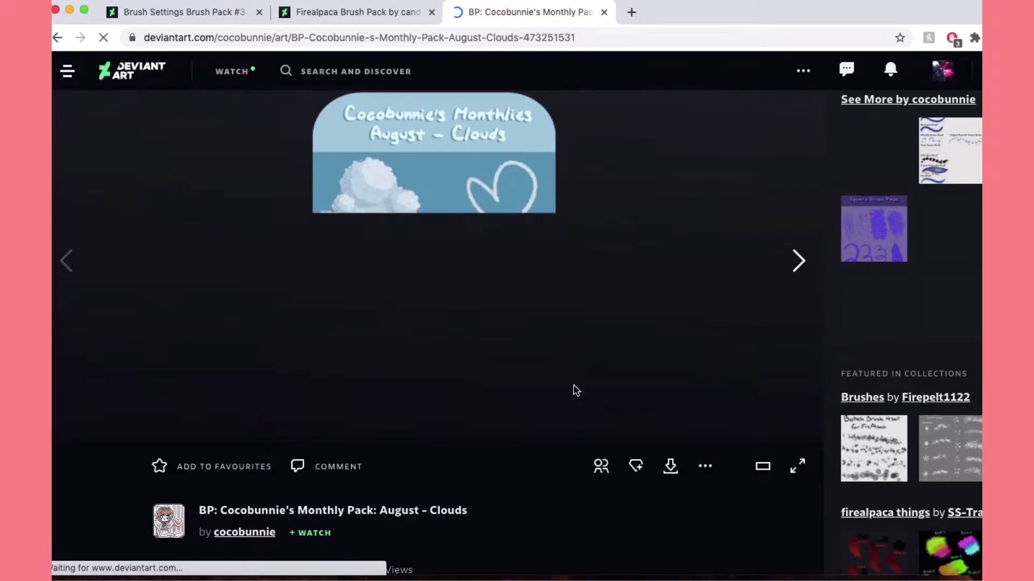
pyautogui.scroll(-4, 529, 308)
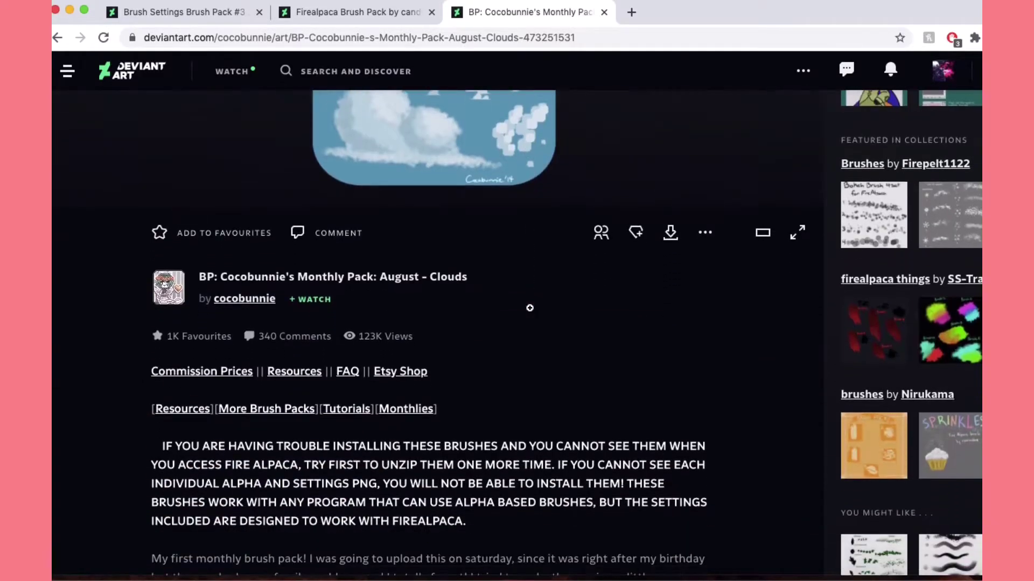
pyautogui.scroll(-8, 530, 308)
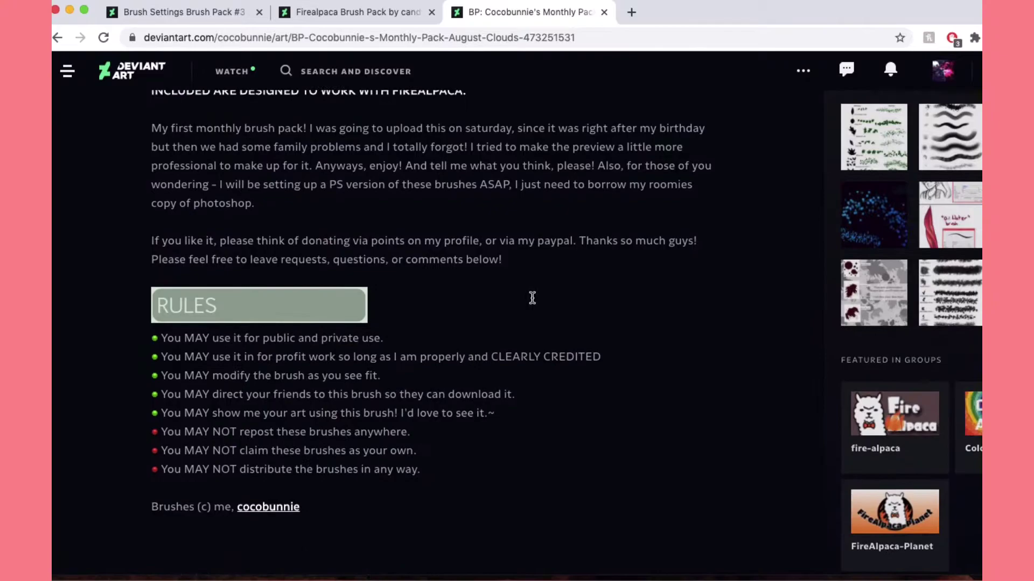
pyautogui.scroll(-7, 532, 298)
pyautogui.scroll(3, 533, 299)
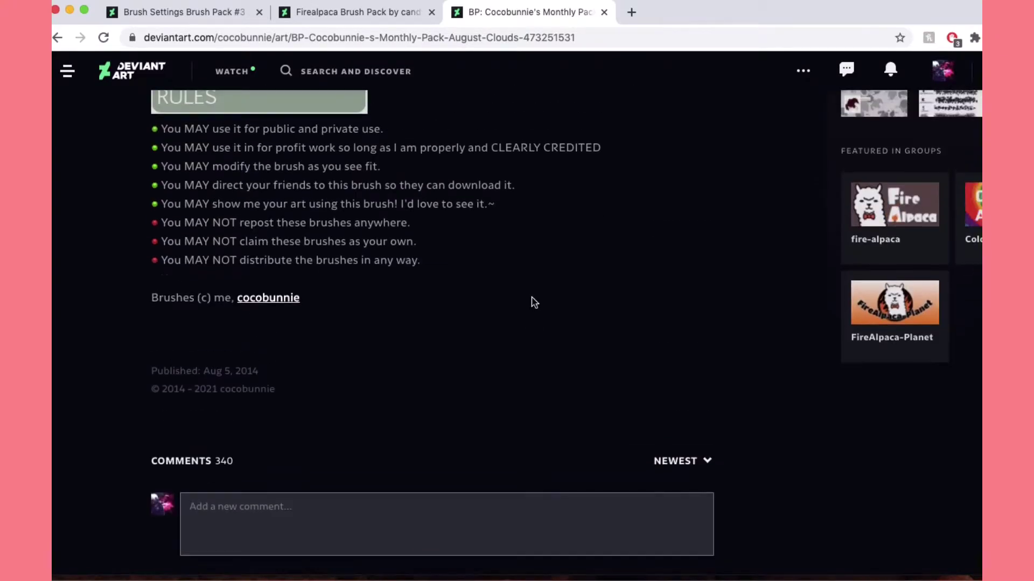
pyautogui.scroll(12, 532, 300)
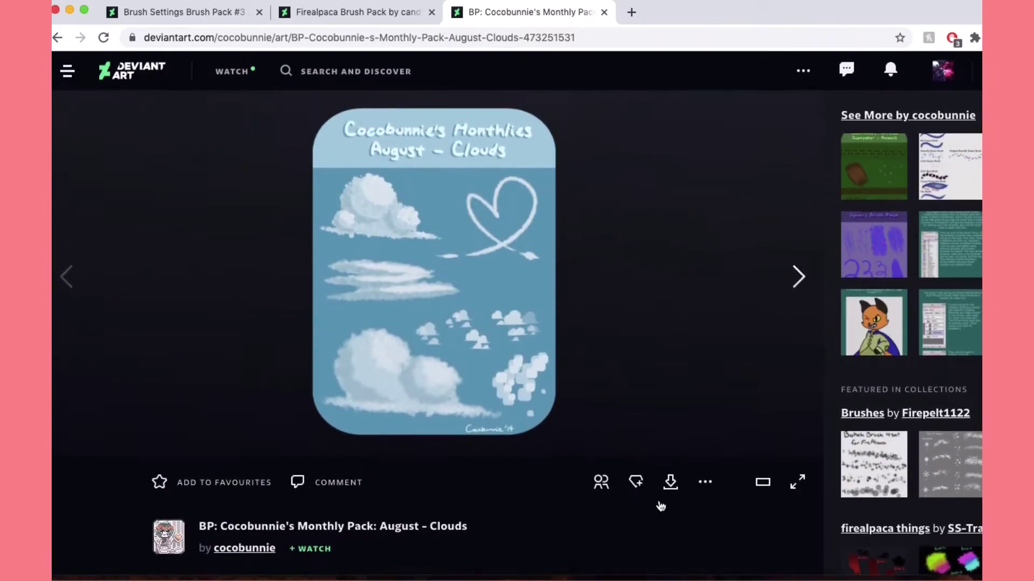
pyautogui.click(670, 483)
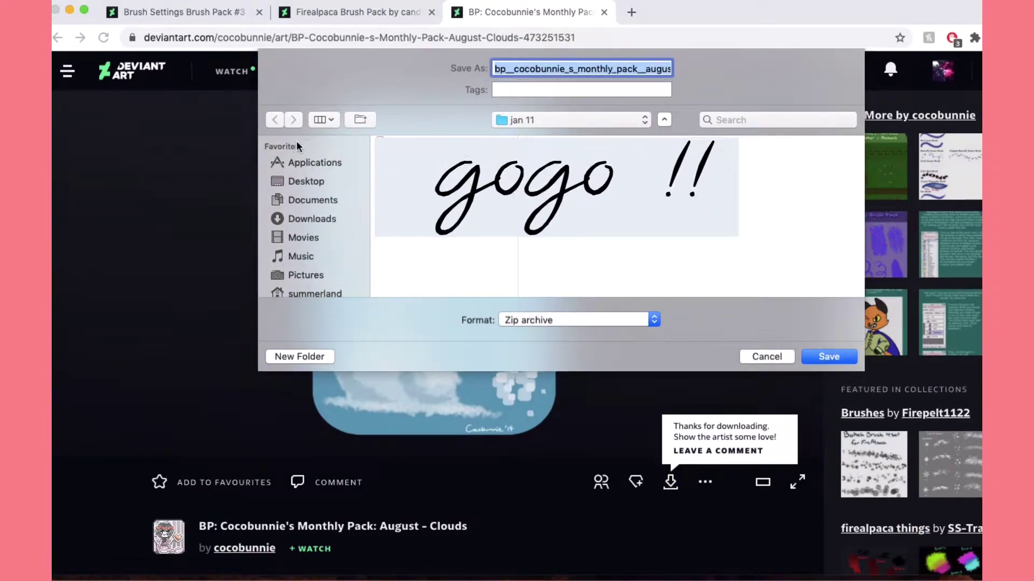
# Save the Clouds brush pack zip to Desktop > art stuff > brushes fire apaca.
pyautogui.click(306, 181)
pyautogui.click(410, 142)
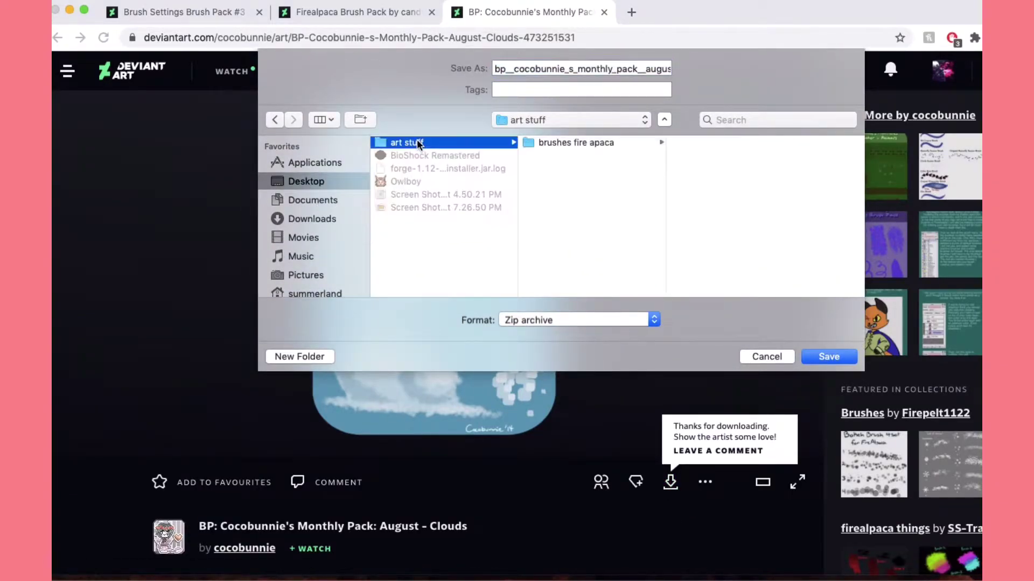
pyautogui.click(568, 143)
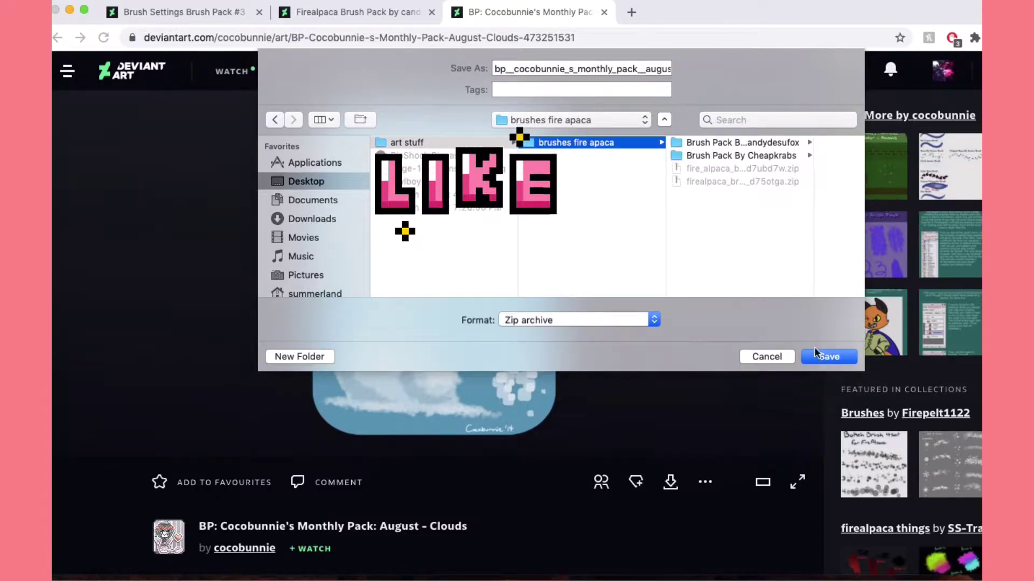
pyautogui.click(828, 356)
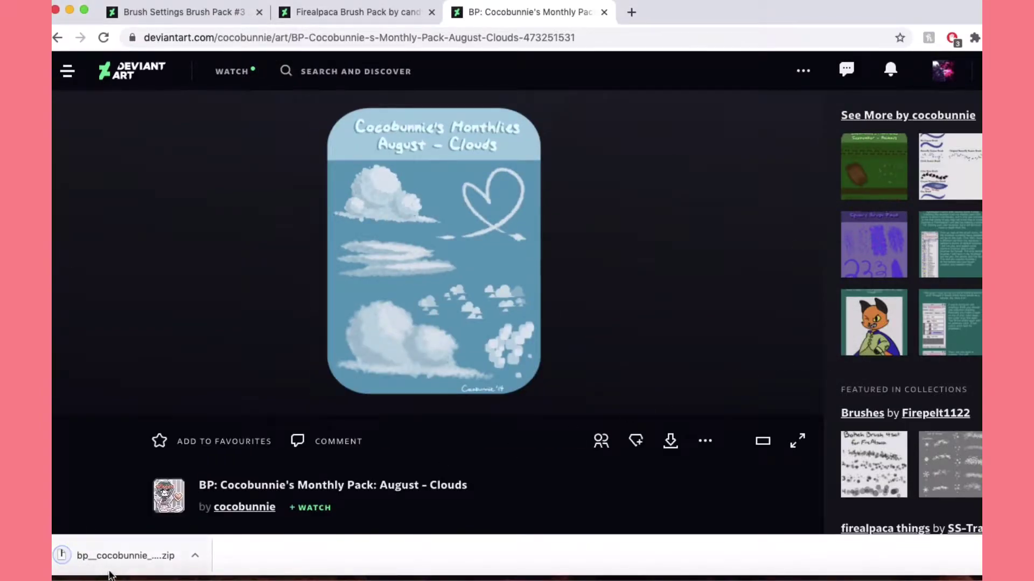
# In Finder, unzip the downloaded pack inside art stuff > brushes fire apaca.
pyautogui.click(64, 573)
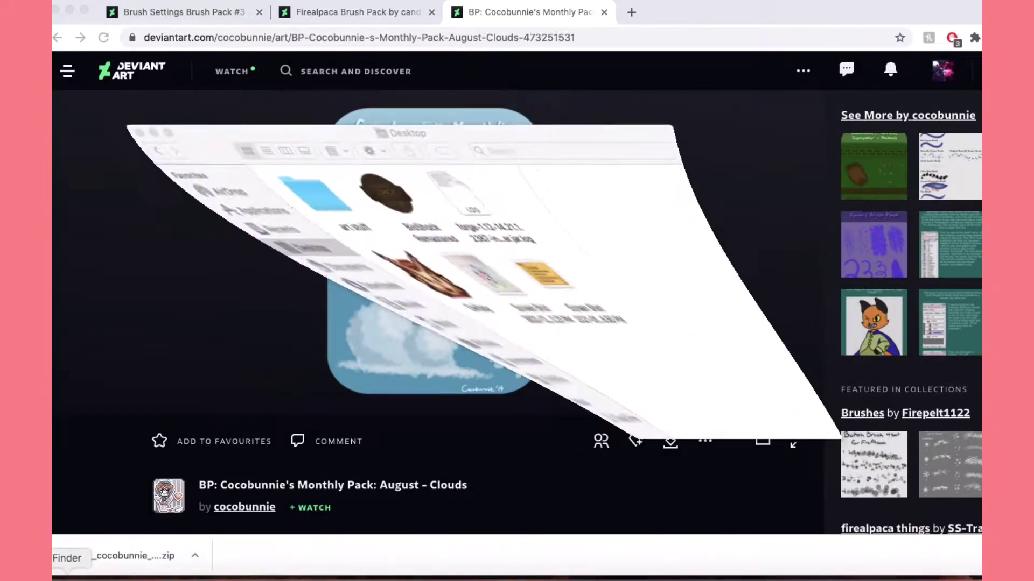
pyautogui.click(247, 156)
pyautogui.doubleClick(246, 157)
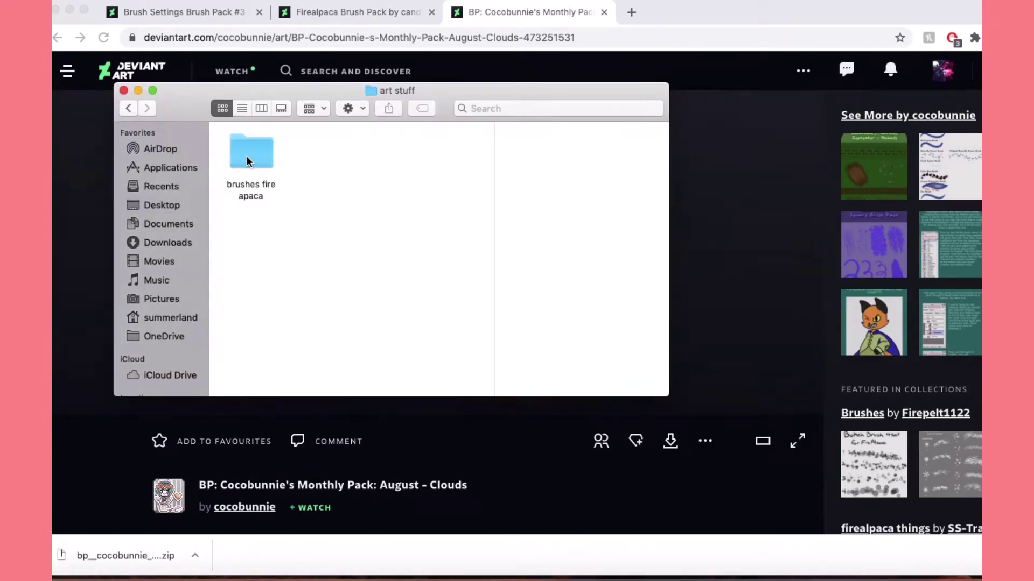
pyautogui.doubleClick(252, 158)
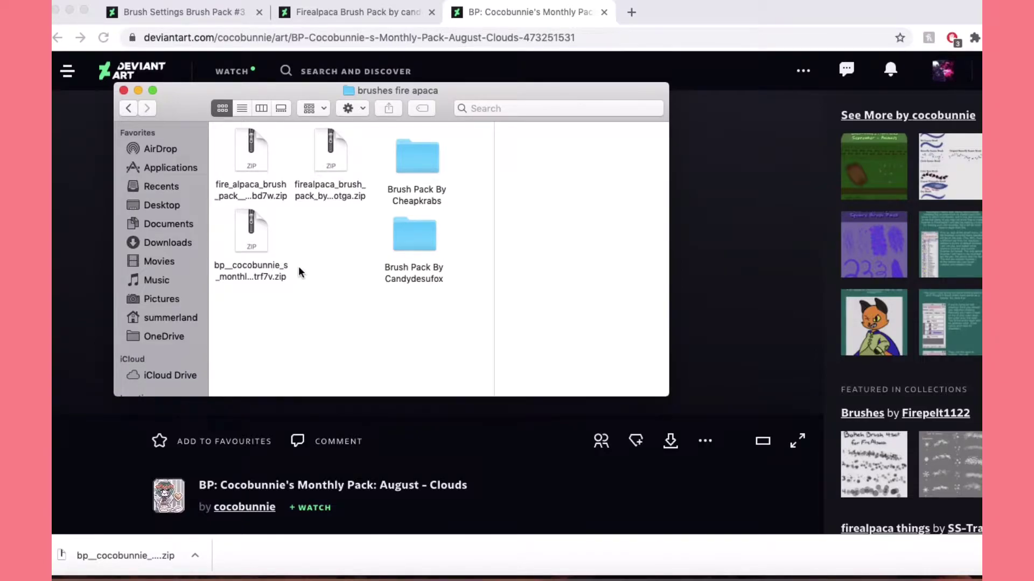
pyautogui.rightClick(248, 237)
pyautogui.click(274, 243)
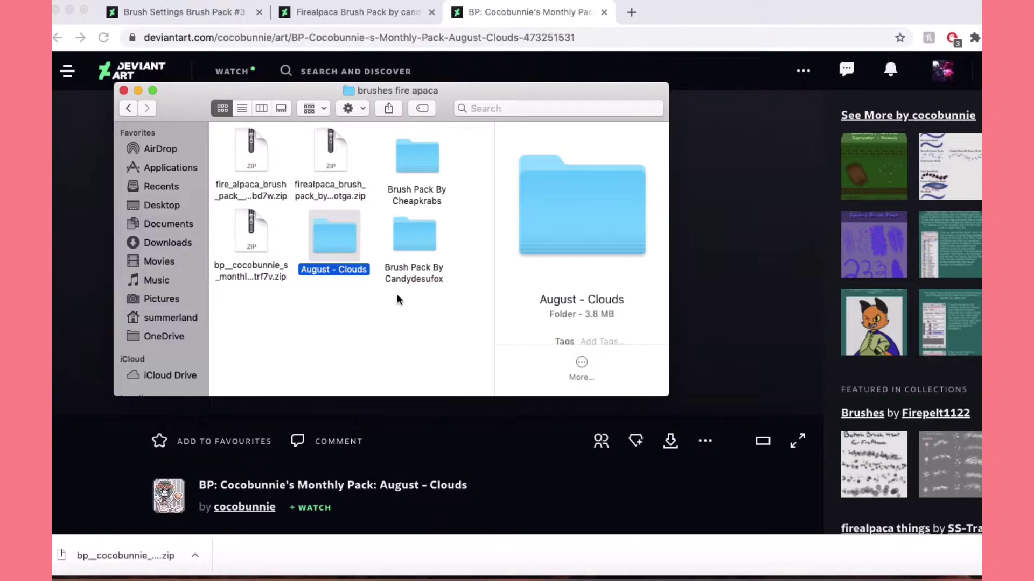
# Browse the August - Clouds folder and Super Soft Cloud Brush, then switch to FireAlpaca.
pyautogui.doubleClick(337, 234)
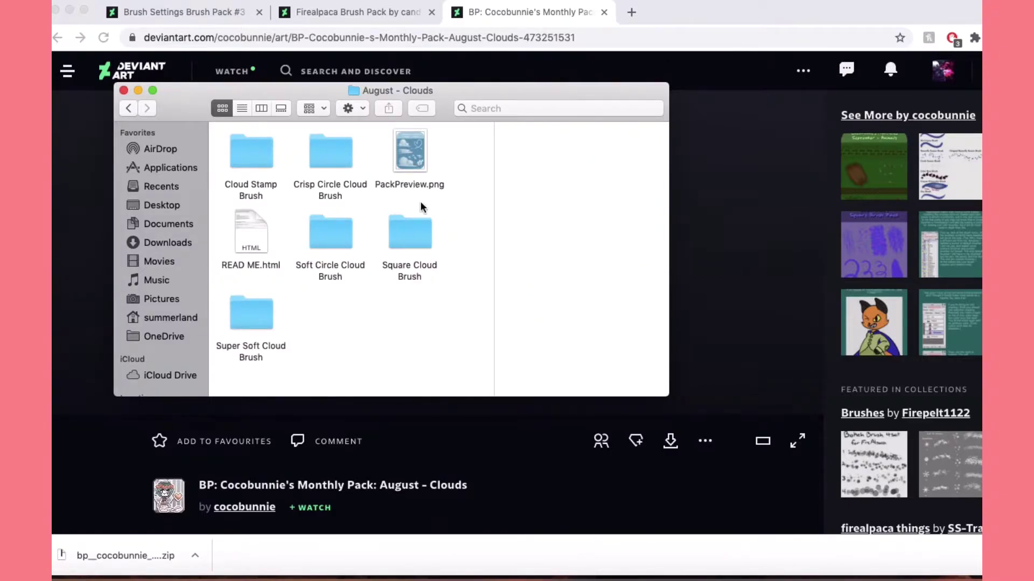
pyautogui.doubleClick(245, 323)
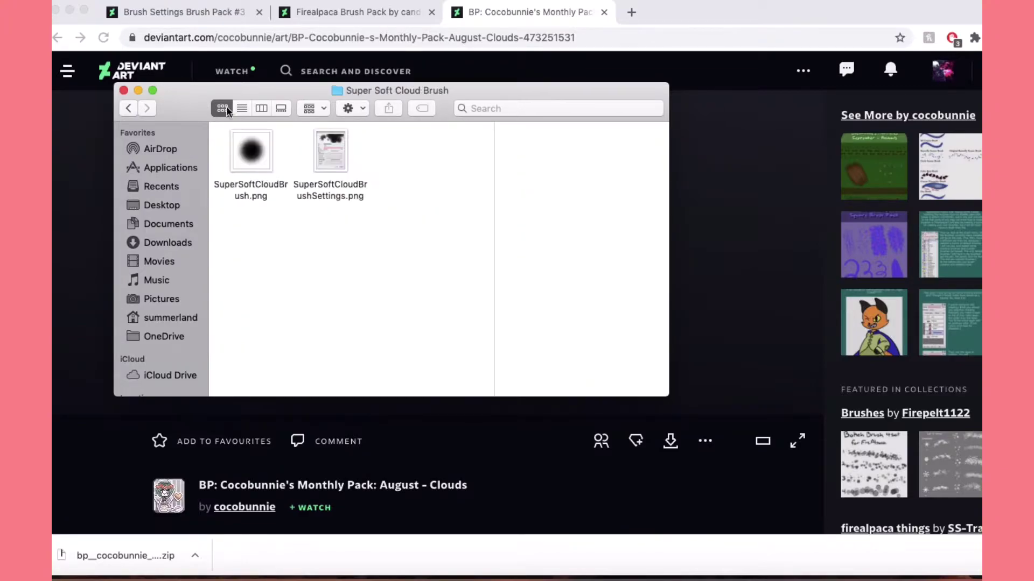
pyautogui.click(128, 110)
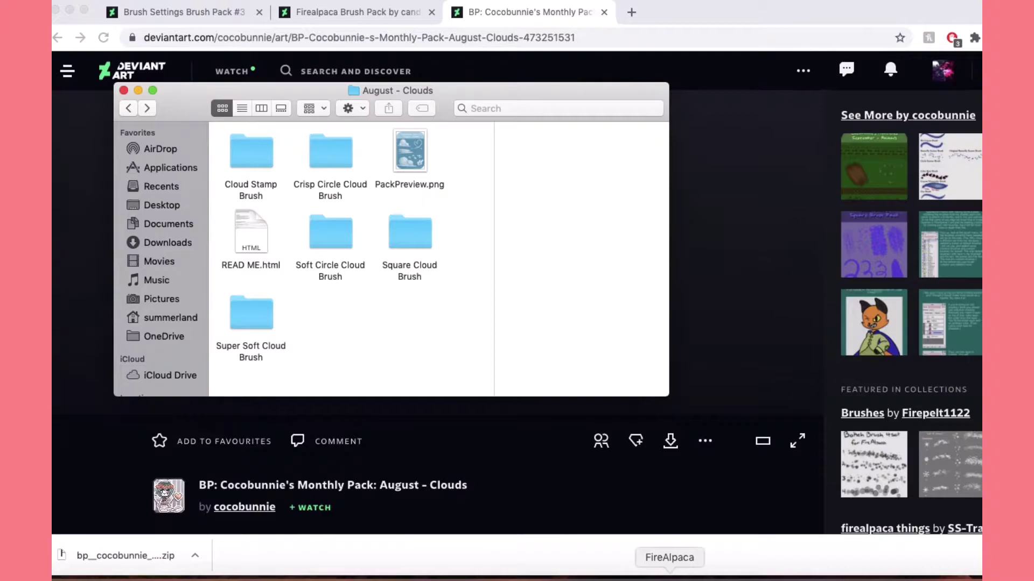
pyautogui.click(669, 572)
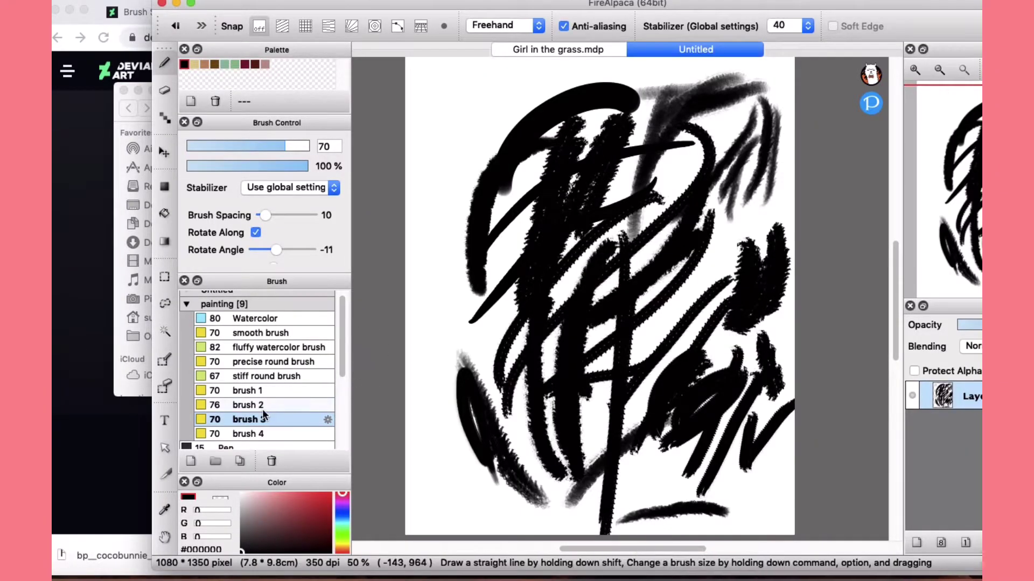
# Select the Eraser tool and choose Add Brush (Bitmap)... from the Brush panel.
pyautogui.click(165, 91)
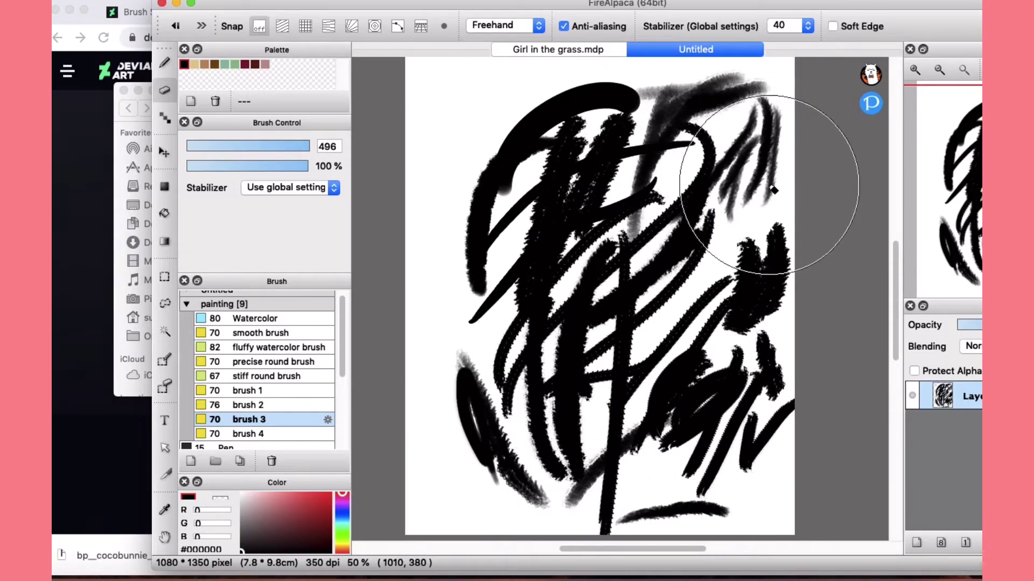
pyautogui.click(192, 463)
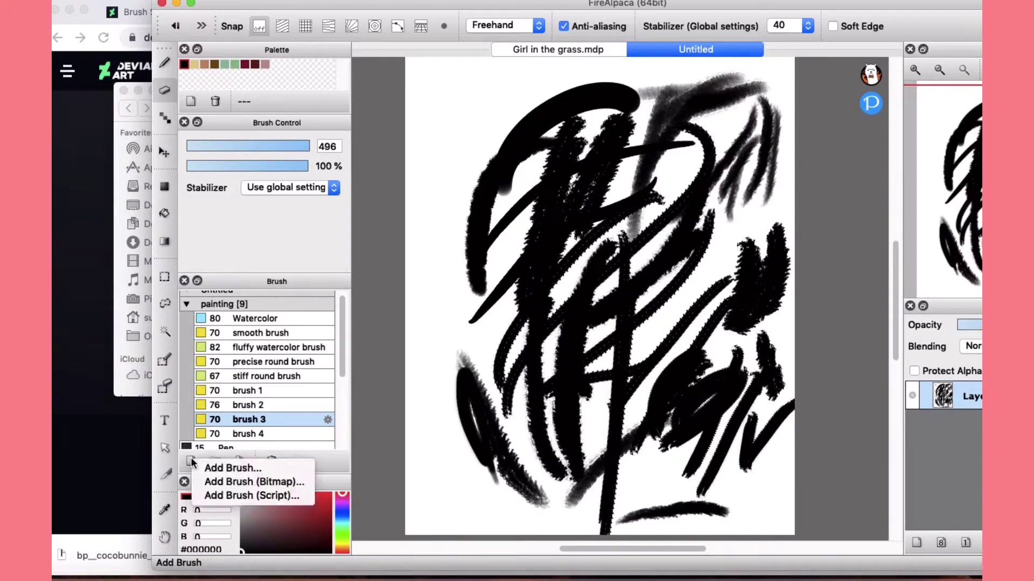
pyautogui.click(243, 483)
# Load CloudStampBrush.png from August - Clouds > Cloud Stamp Brush as the bitmap brush.
pyautogui.click(414, 96)
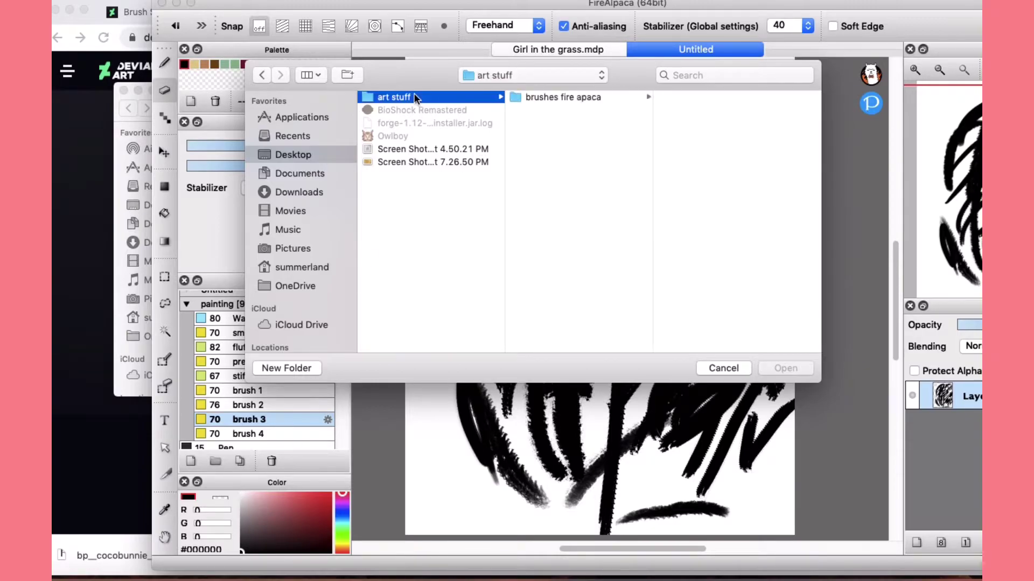
pyautogui.click(575, 97)
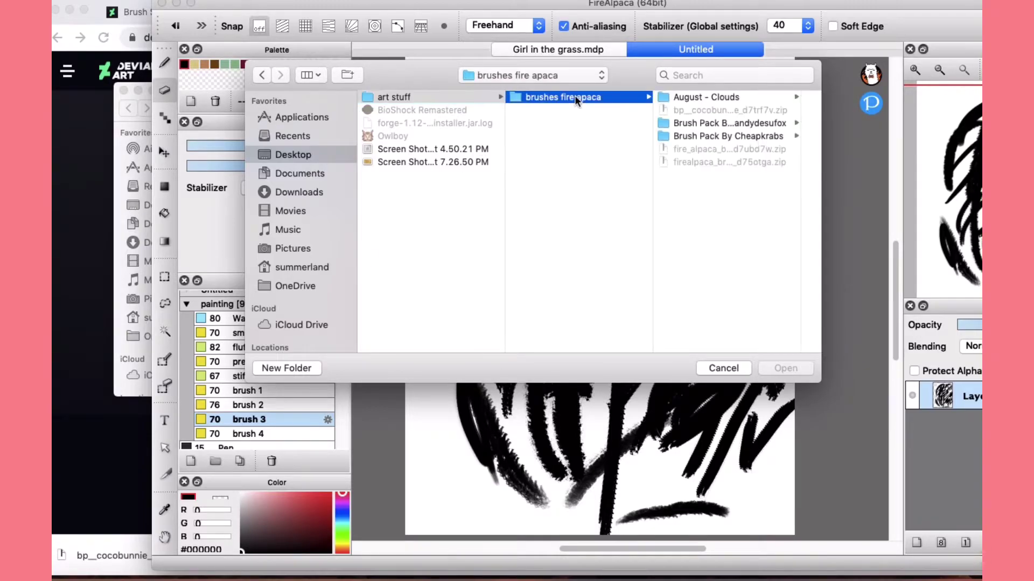
pyautogui.click(712, 97)
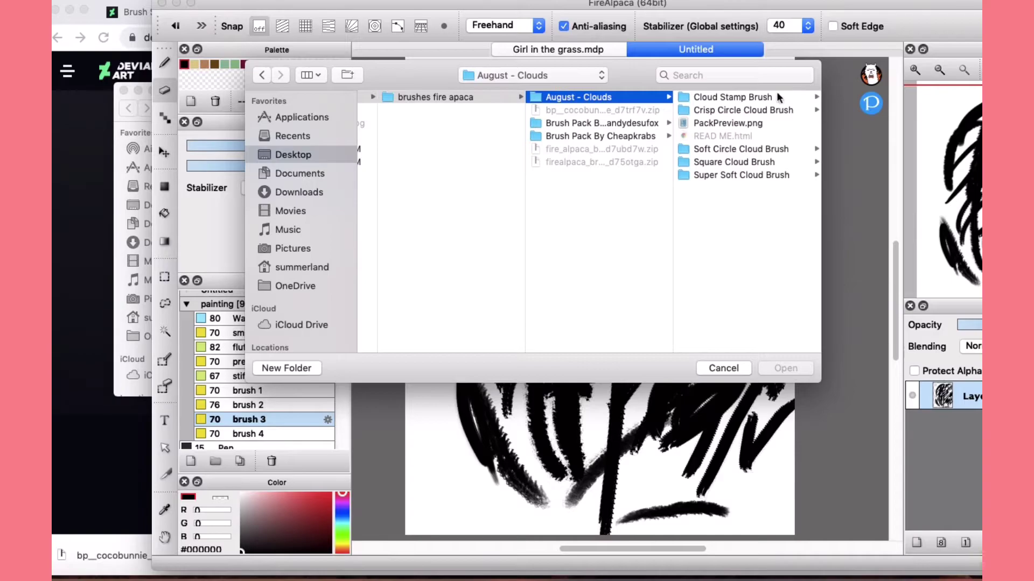
pyautogui.click(732, 96)
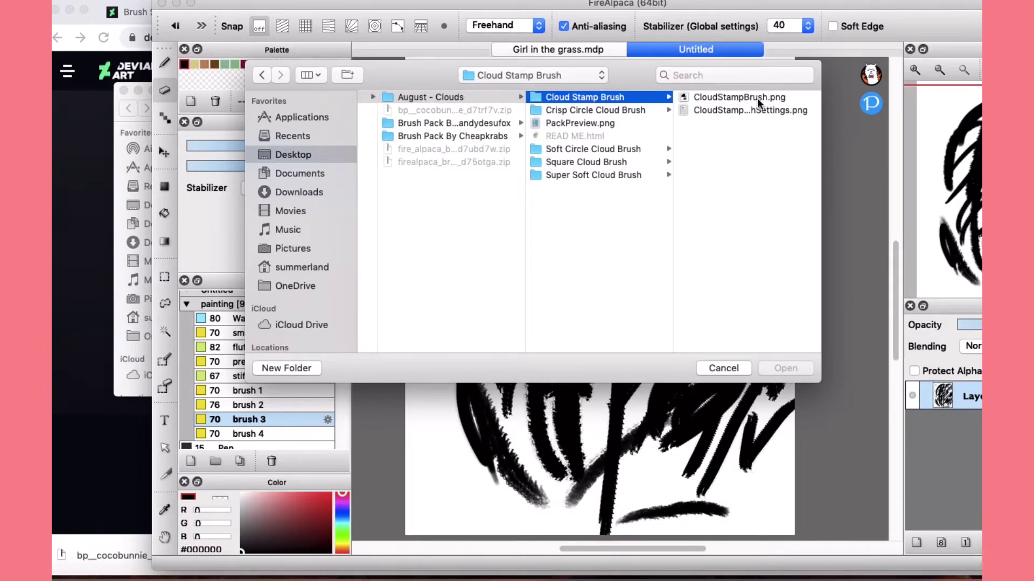
pyautogui.click(754, 97)
pyautogui.click(786, 369)
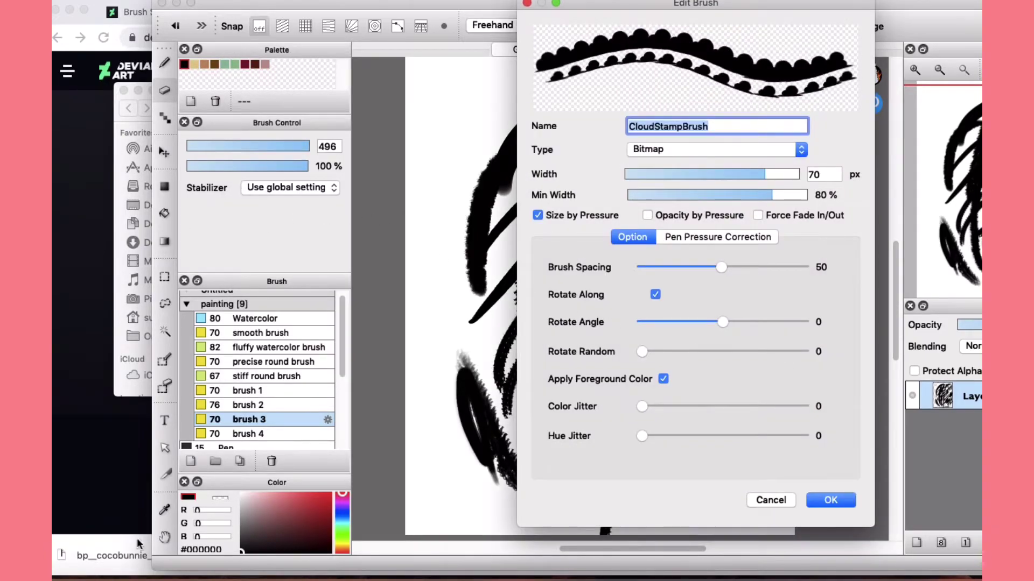
# Open CloudStampBrushSettings.png in Preview as a reference for the brush settings.
pyautogui.click(81, 555)
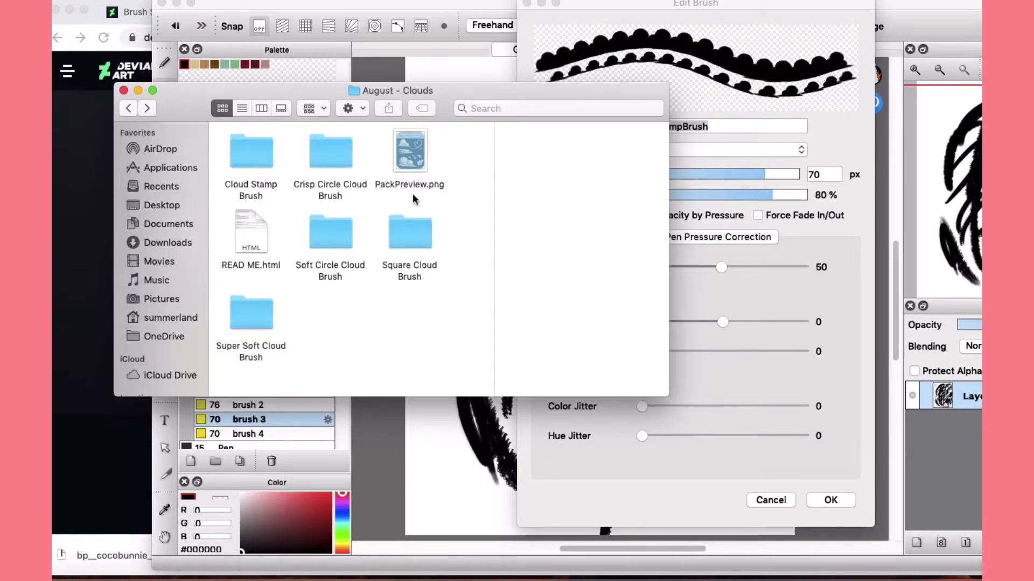
pyautogui.click(817, 236)
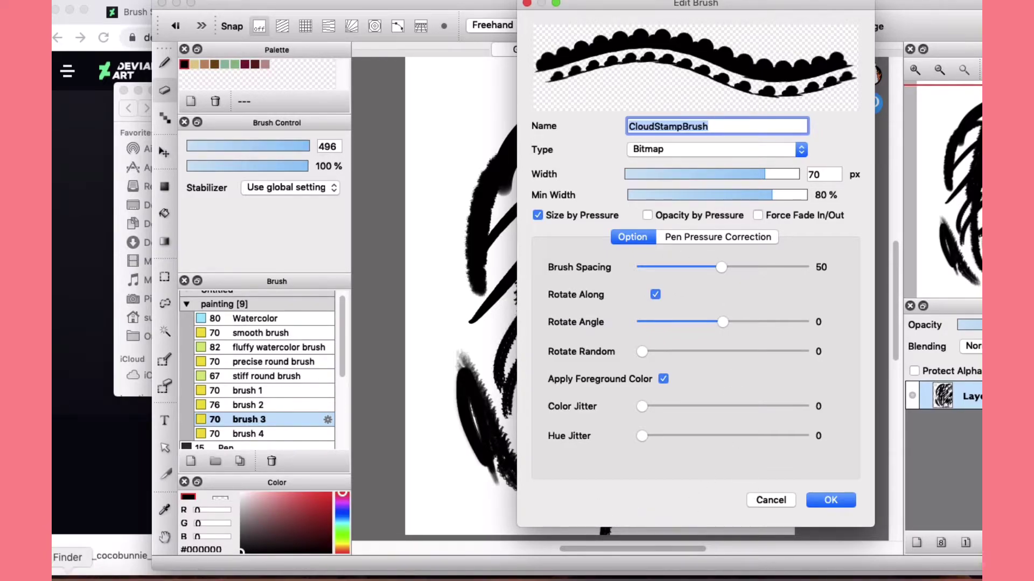
pyautogui.click(67, 575)
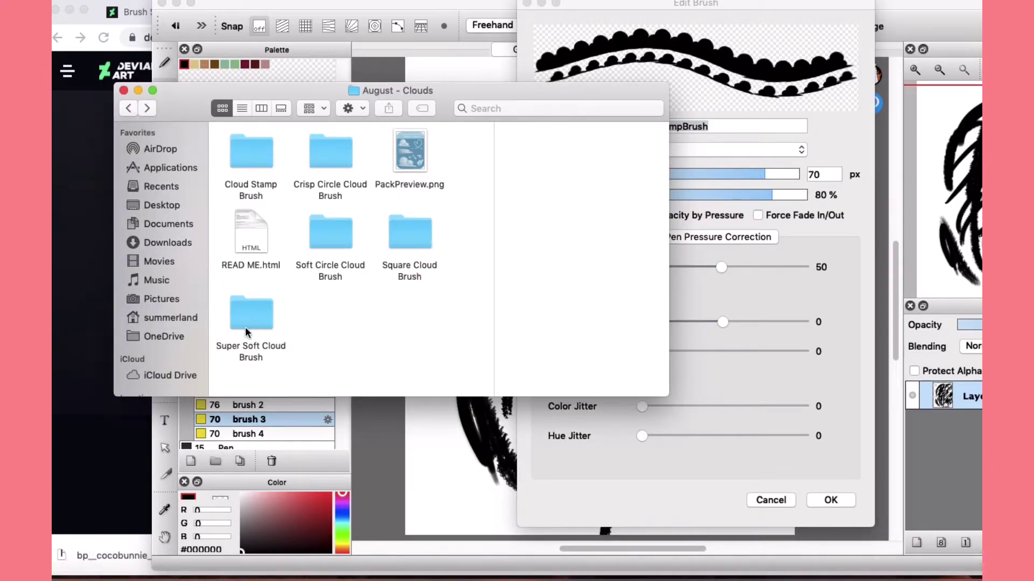
pyautogui.doubleClick(250, 162)
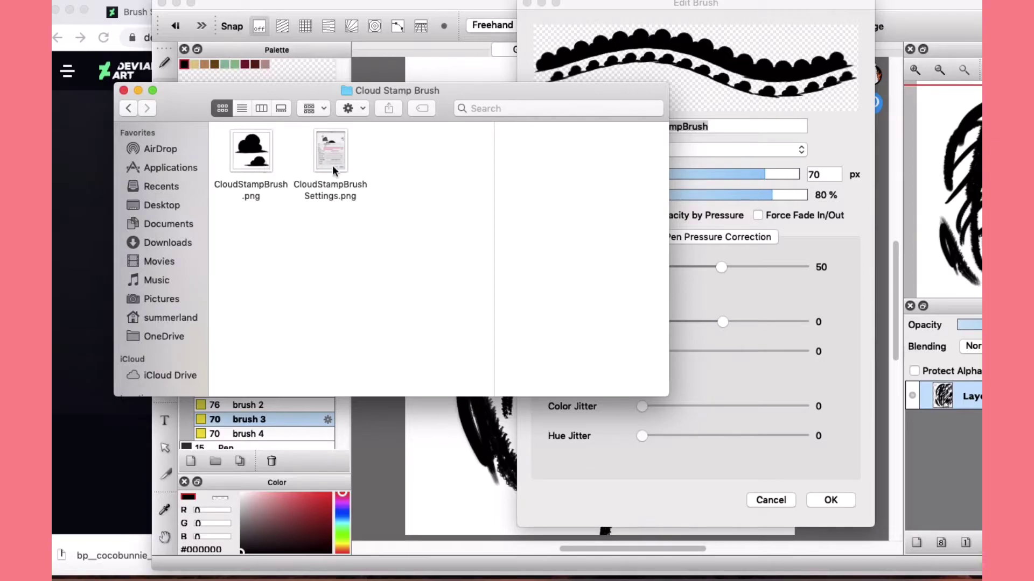
pyautogui.doubleClick(332, 156)
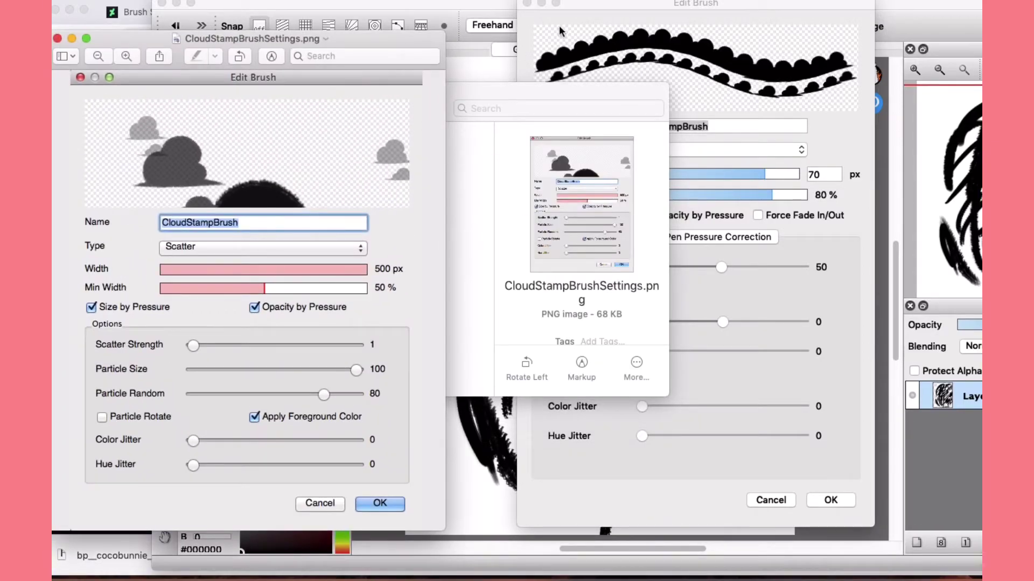
pyautogui.click(556, 102)
pyautogui.click(138, 91)
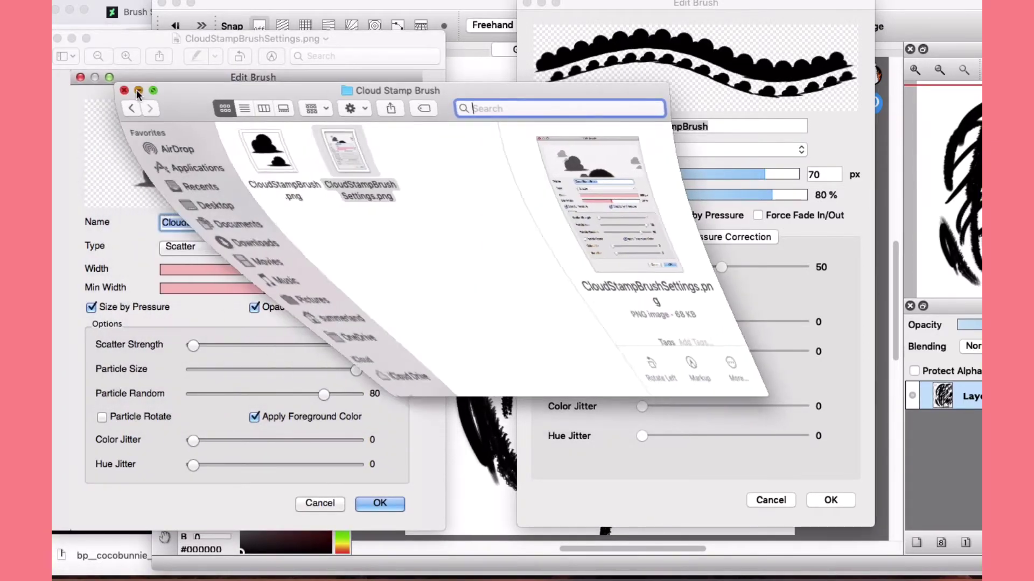
# Set the brush type to Scatter and reposition the reference settings image.
pyautogui.click(680, 148)
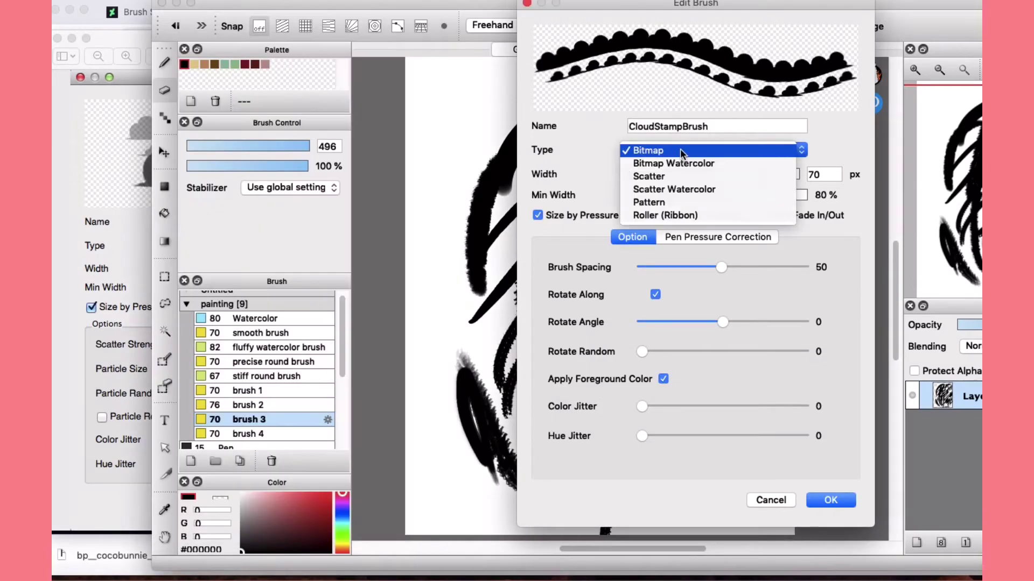
pyautogui.click(673, 175)
pyautogui.press('super+Tab')
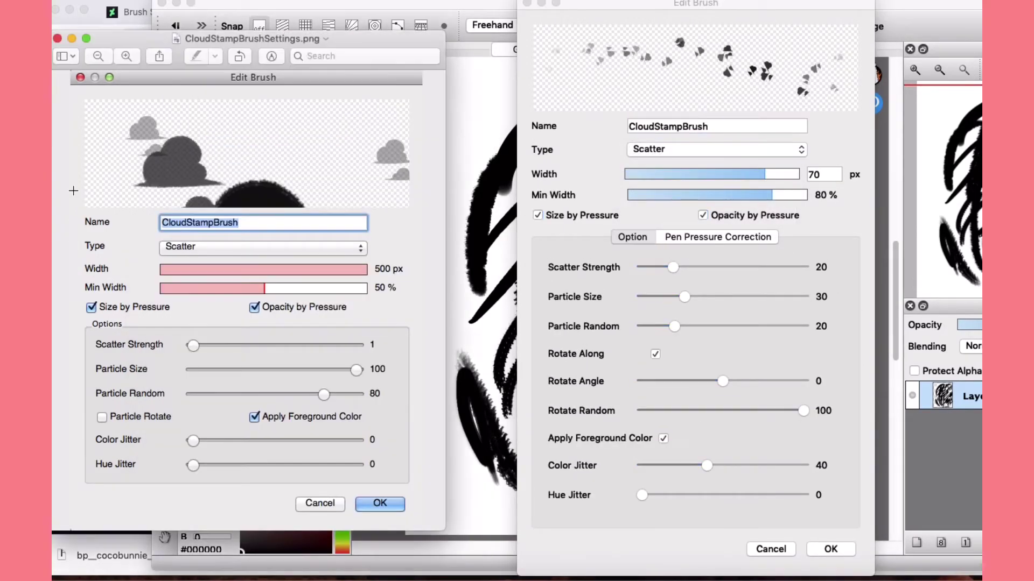
pyautogui.moveTo(334, 43); pyautogui.dragTo(310, 7)
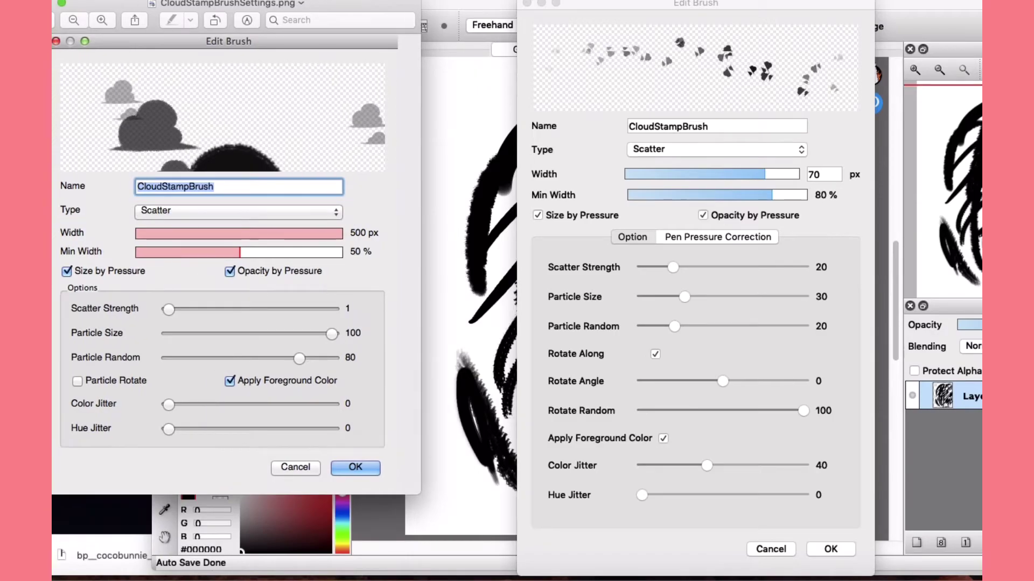
# Set the brush Width to 500 px and Min Width to 50%.
pyautogui.moveTo(761, 176)
pyautogui.mouseDown()
pyautogui.moveTo(876, 184)
pyautogui.moveTo(829, 172)
pyautogui.mouseUp()
pyautogui.doubleClick(829, 172)
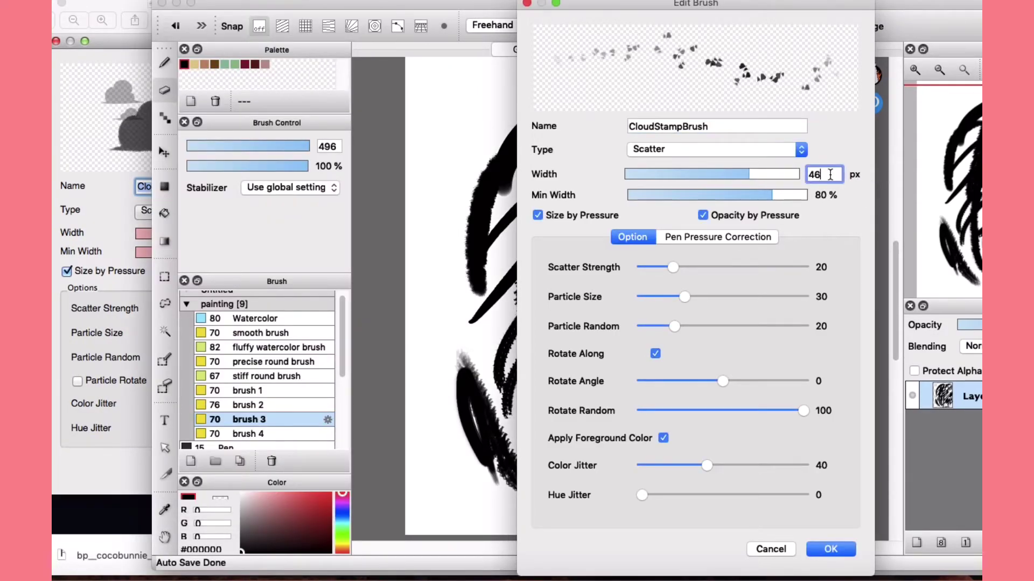
pyautogui.press('BackSpace')
pyautogui.write('5000')
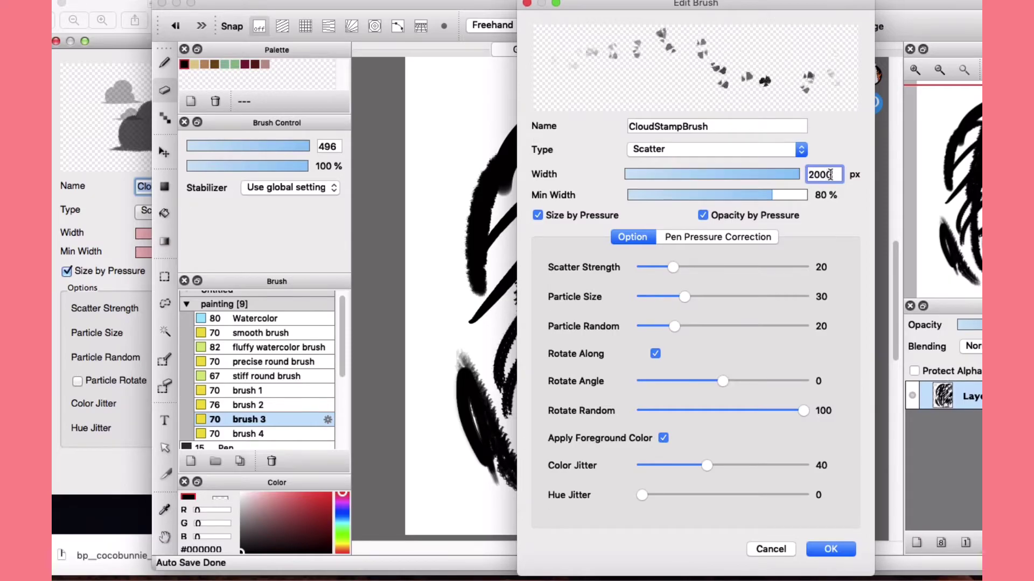
pyautogui.press('BackSpace')
pyautogui.press('BackSpace')
pyautogui.press('BackSpace')
pyautogui.press('BackSpace')
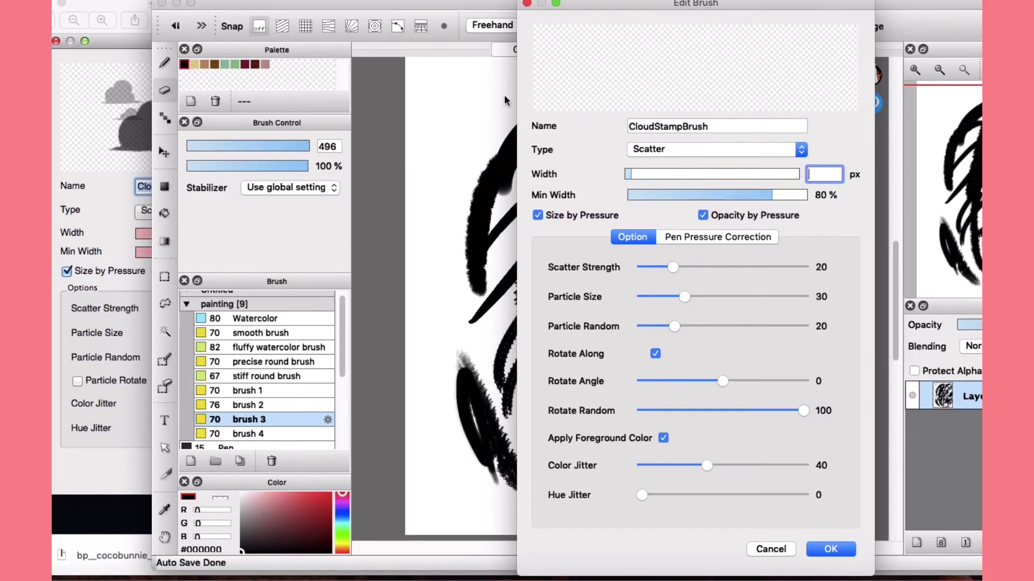
pyautogui.write('5000')
pyautogui.press('BackSpace')
pyautogui.press('BackSpace')
pyautogui.press('BackSpace')
pyautogui.press('BackSpace')
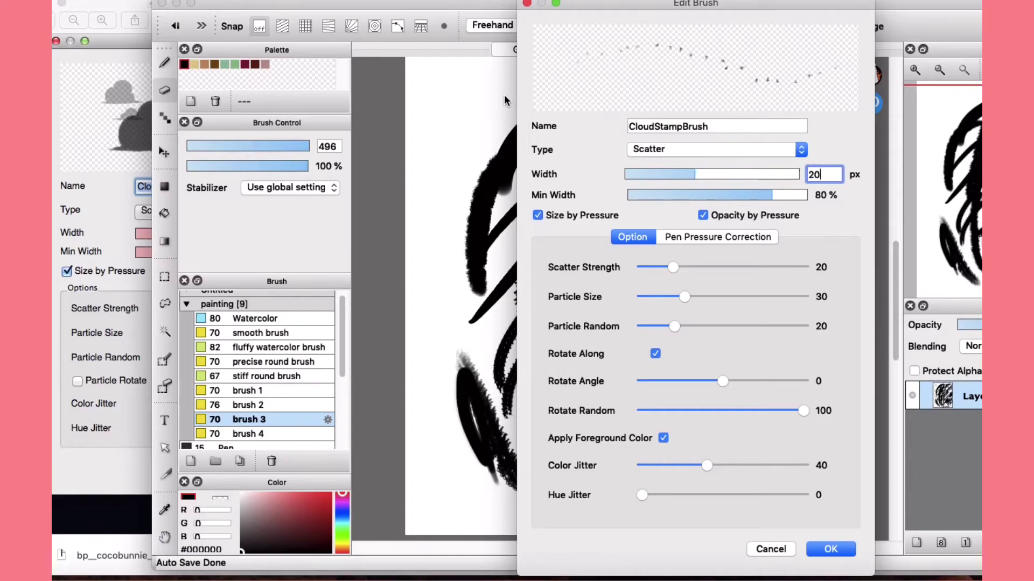
pyautogui.write('500')
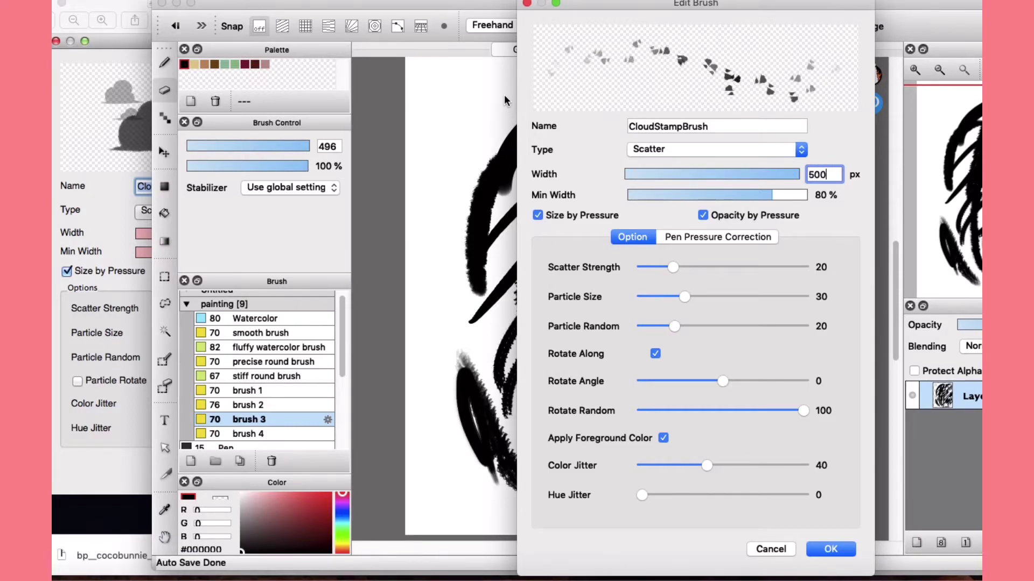
pyautogui.click(70, 270)
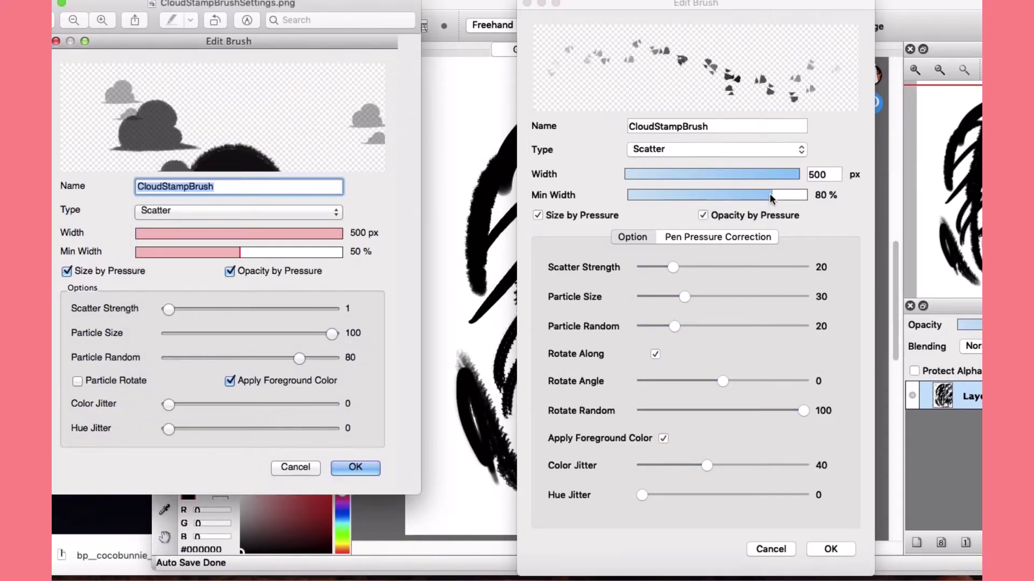
pyautogui.moveTo(771, 197); pyautogui.dragTo(720, 193)
pyautogui.moveTo(721, 193); pyautogui.dragTo(718, 193)
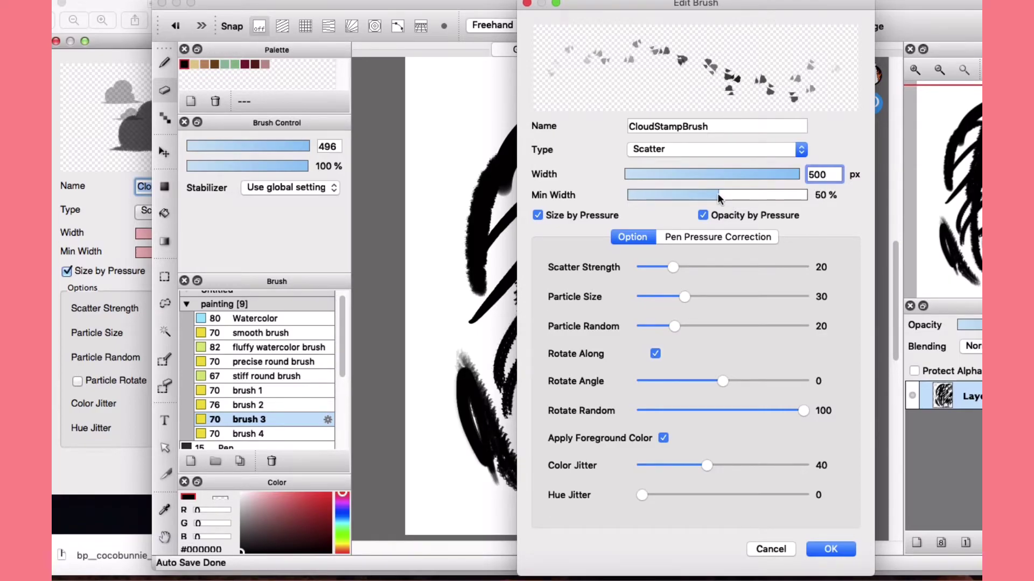
# Set Scatter Strength 1, Particle Size 100, Particle Random 80, keep Apply Foreground Color on, and confirm.
pyautogui.click(76, 247)
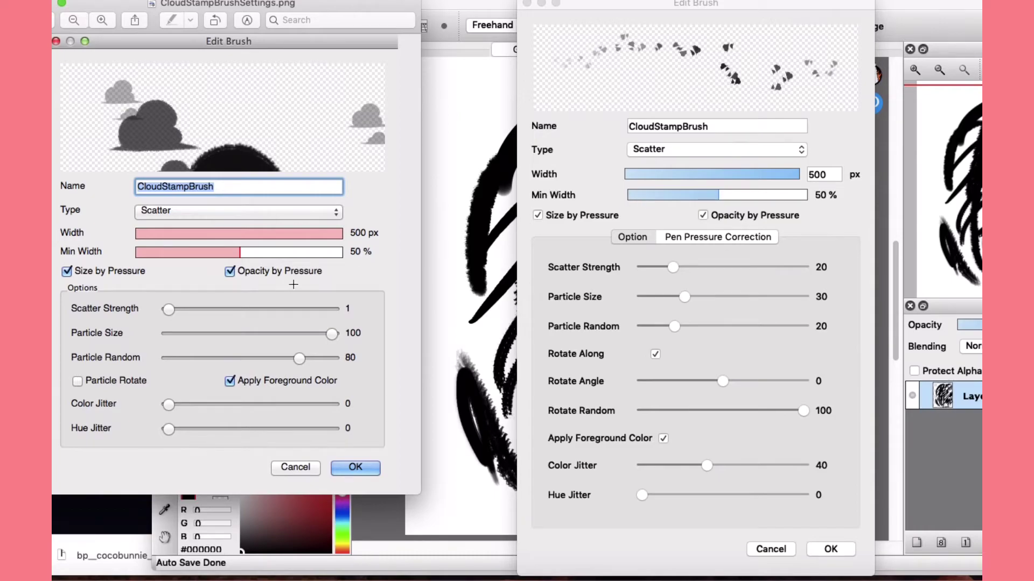
pyautogui.moveTo(673, 267); pyautogui.dragTo(641, 268)
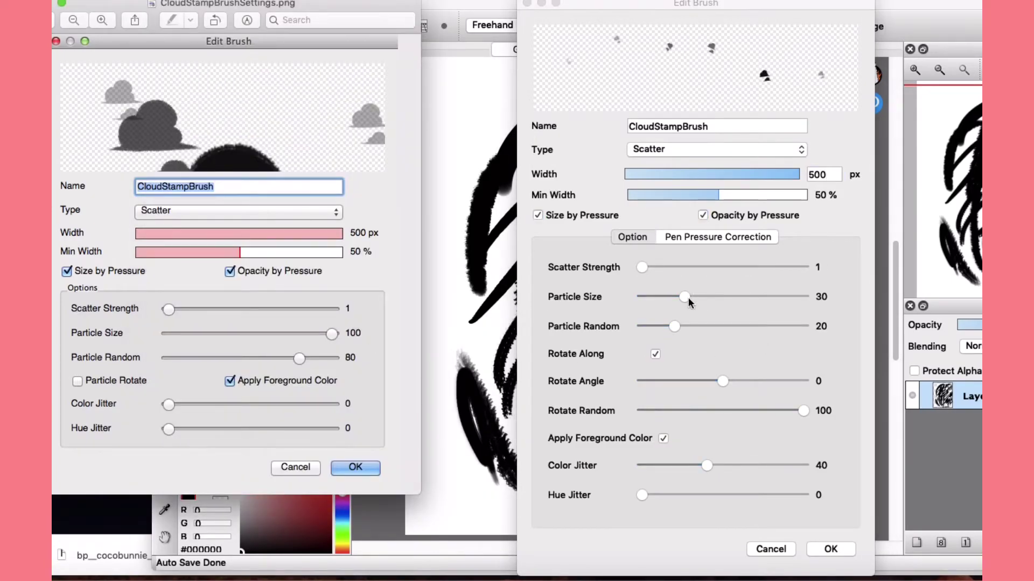
pyautogui.moveTo(688, 299); pyautogui.dragTo(806, 295)
pyautogui.moveTo(675, 327)
pyautogui.mouseDown()
pyautogui.moveTo(784, 325)
pyautogui.moveTo(771, 326)
pyautogui.mouseUp()
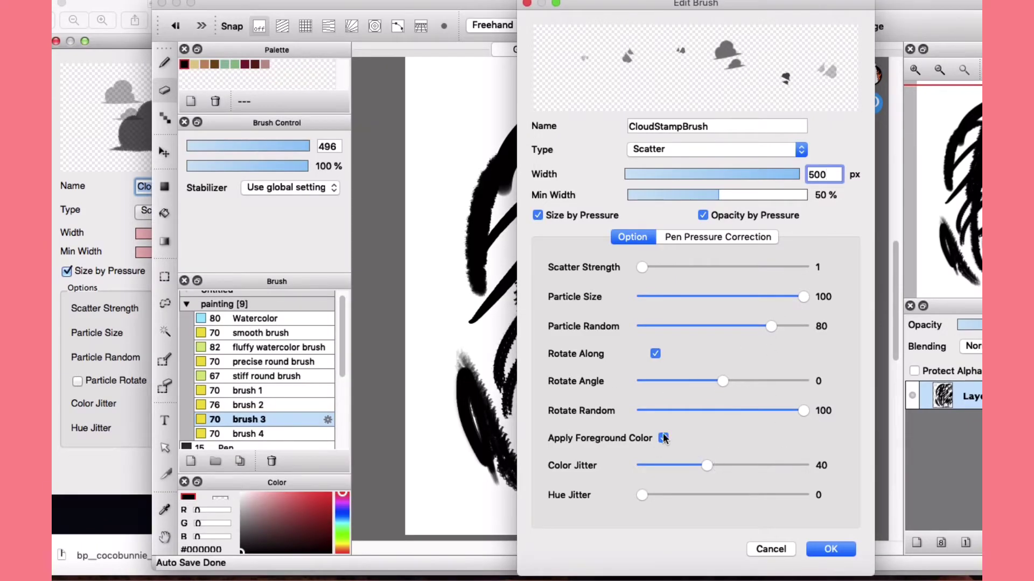
pyautogui.click(663, 438)
pyautogui.press('super+Tab')
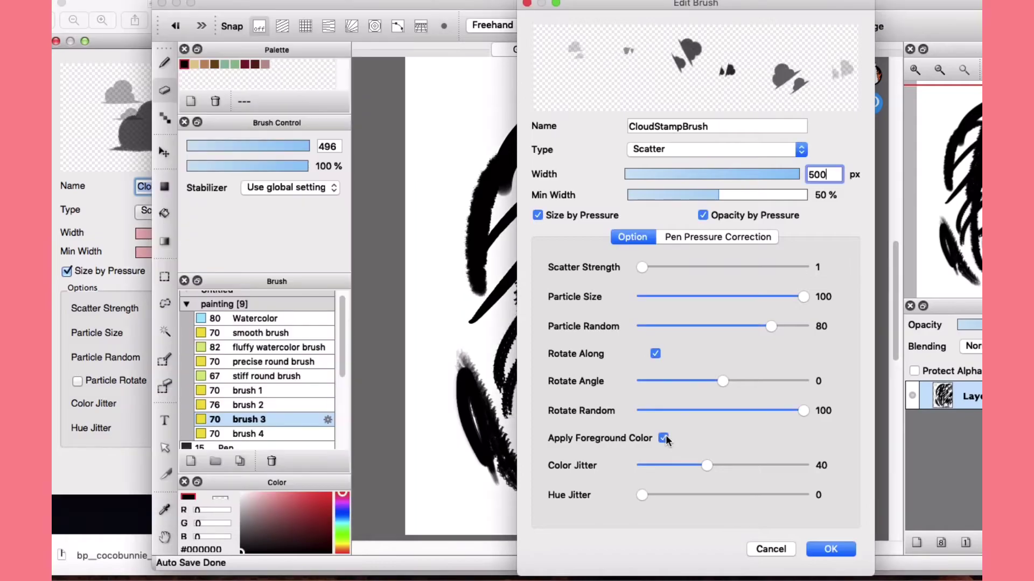
pyautogui.click(663, 438)
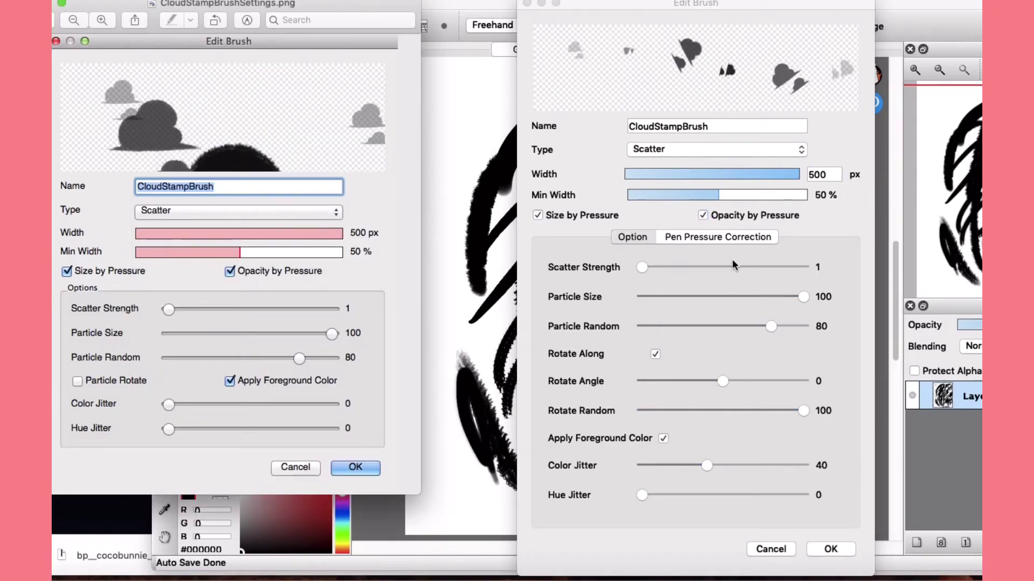
pyautogui.click(831, 549)
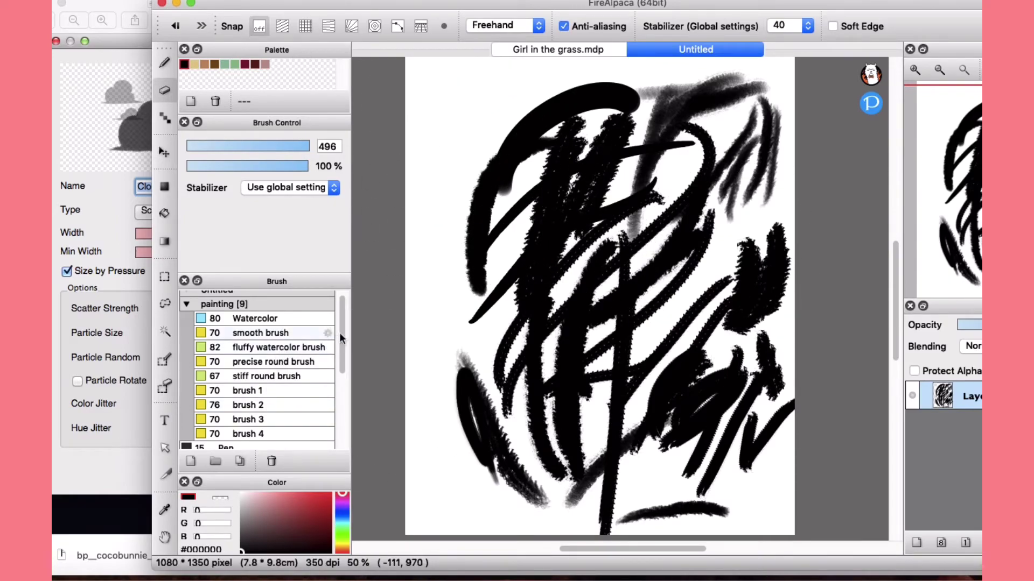
# Select the Pen tool with CloudStampBrush and raise its size from 8 to 15.
pyautogui.scroll(-5, 339, 332)
pyautogui.scroll(6, 340, 332)
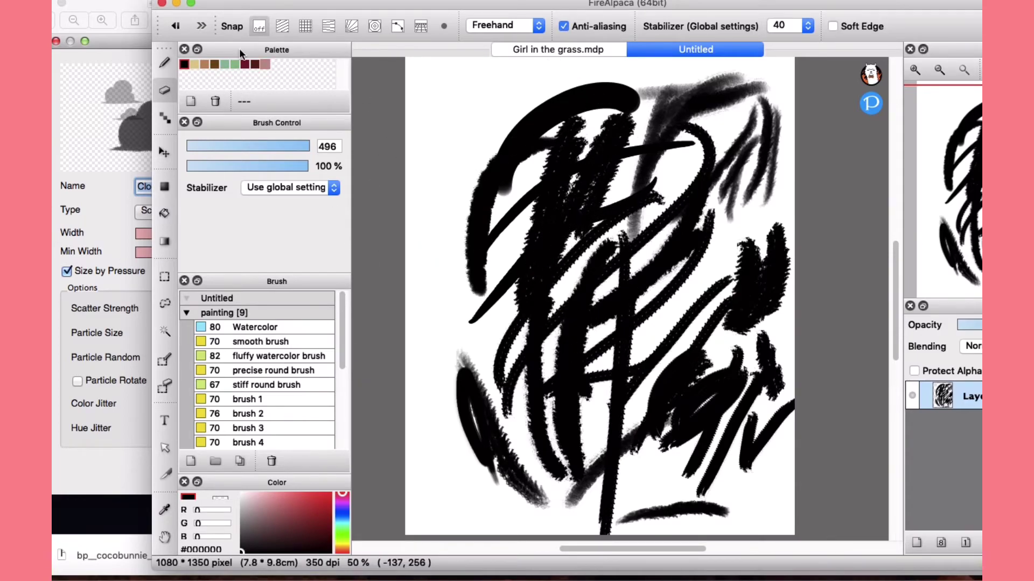
pyautogui.click(164, 62)
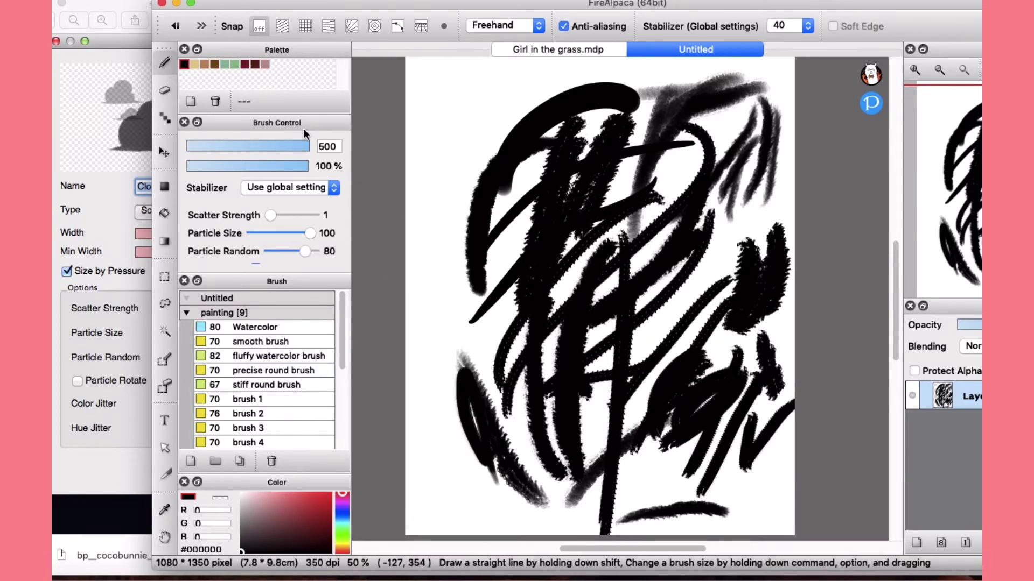
pyautogui.moveTo(296, 141)
pyautogui.mouseDown()
pyautogui.moveTo(191, 135)
pyautogui.moveTo(205, 139)
pyautogui.mouseUp()
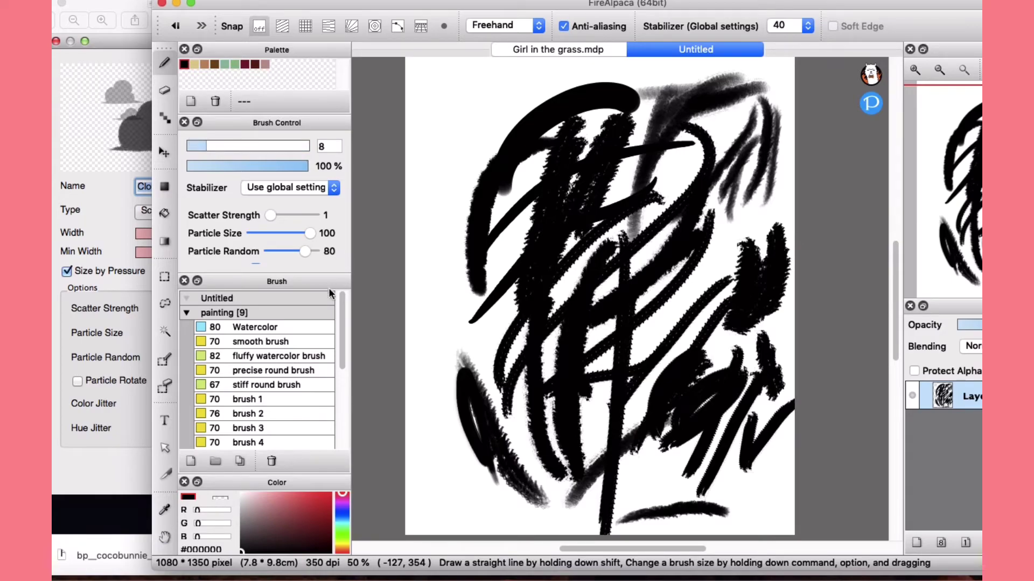
pyautogui.moveTo(340, 304); pyautogui.dragTo(339, 382)
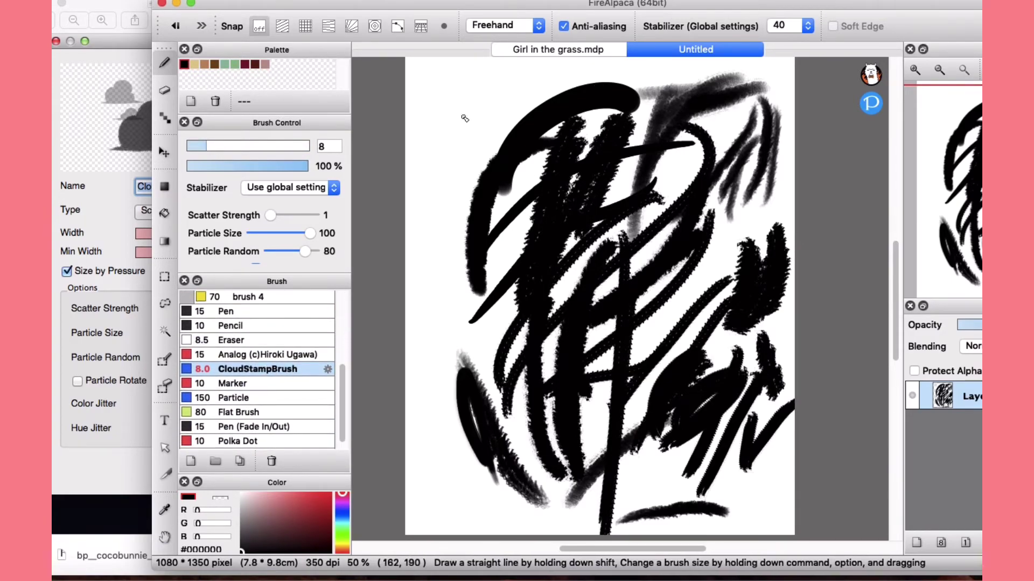
pyautogui.click(224, 145)
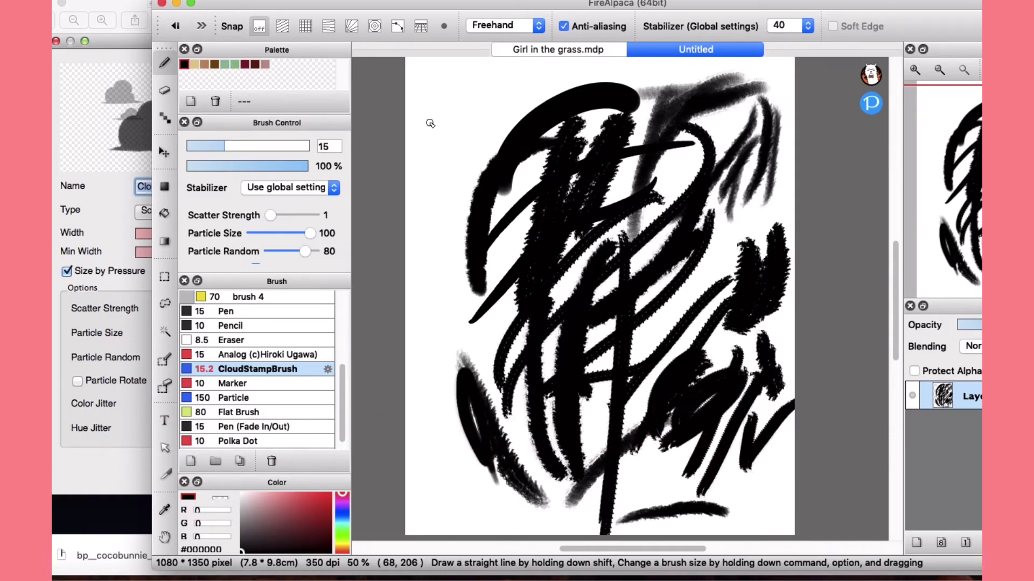
# Erase most of the old black scribbles with the Eraser, then return to the CloudStampBrush pen.
pyautogui.moveTo(410, 285); pyautogui.dragTo(447, 281)
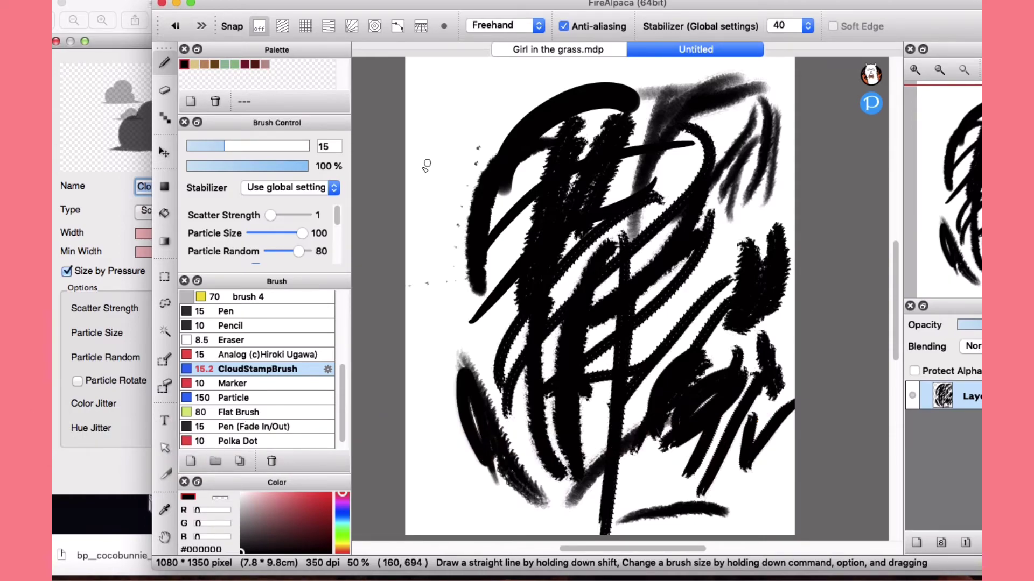
pyautogui.click(164, 89)
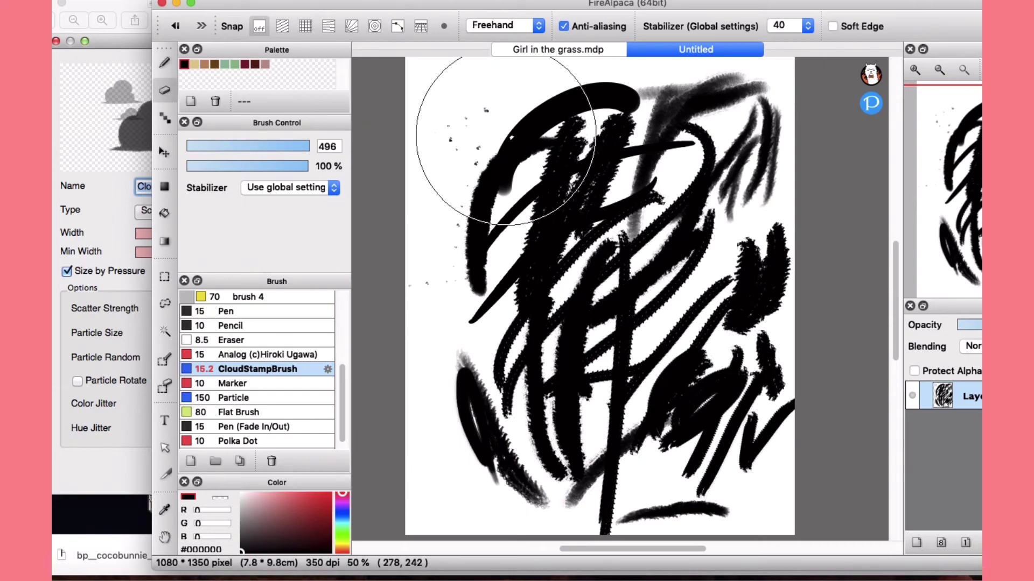
pyautogui.moveTo(539, 143); pyautogui.dragTo(517, 135)
pyautogui.moveTo(665, 509)
pyautogui.mouseDown()
pyautogui.moveTo(690, 167)
pyautogui.moveTo(399, 263)
pyautogui.moveTo(542, 511)
pyautogui.moveTo(802, 387)
pyautogui.moveTo(680, 47)
pyautogui.moveTo(419, 150)
pyautogui.moveTo(470, 416)
pyautogui.moveTo(728, 473)
pyautogui.mouseUp()
pyautogui.press('super+z')
pyautogui.press('super+z')
pyautogui.press('super+z')
pyautogui.press('super+shift+z')
pyautogui.press('super+shift+z')
pyautogui.press('super+shift+z')
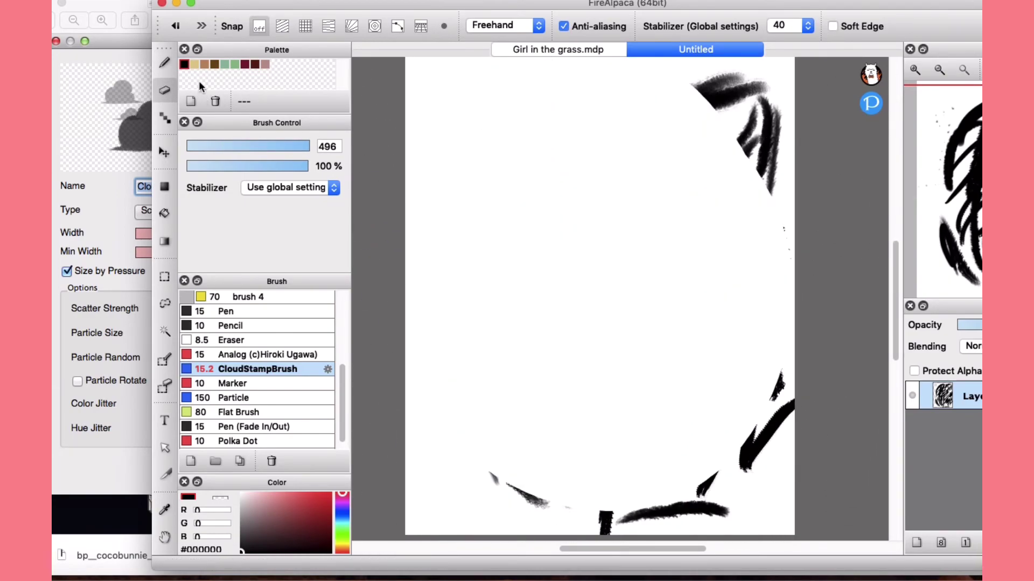
pyautogui.click(164, 62)
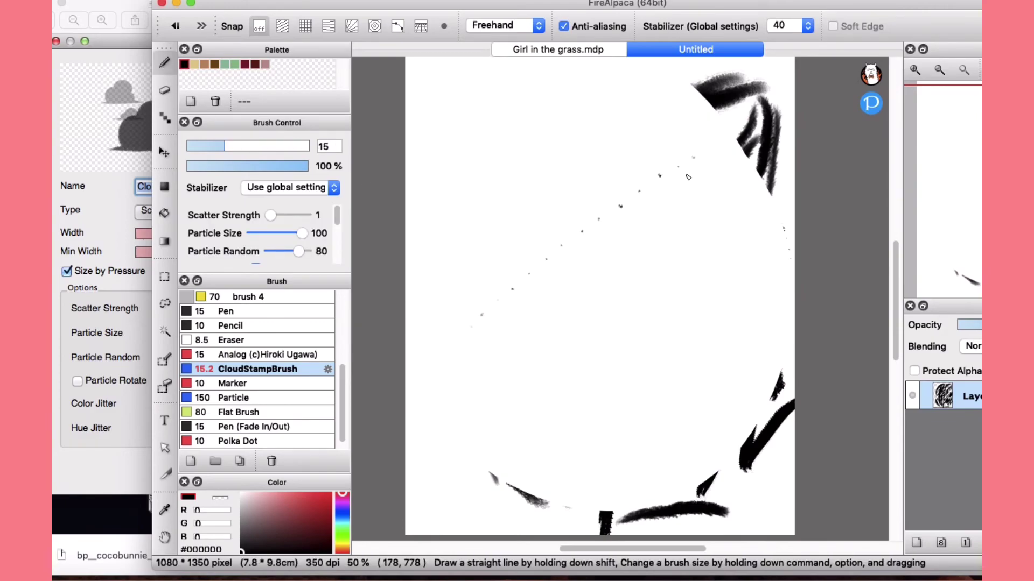